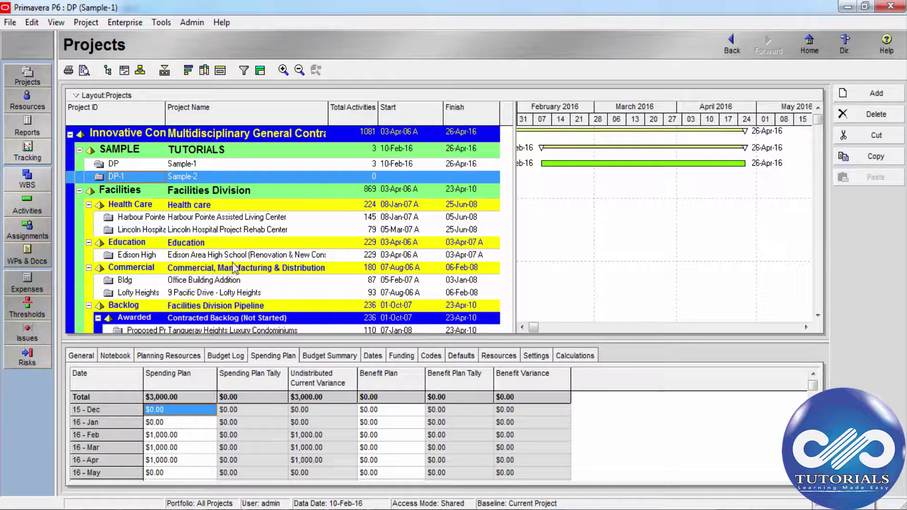
# Enlarge the project list slightly by shrinking the project details area below it.
pyautogui.moveTo(241, 341); pyautogui.dragTo(239, 358)
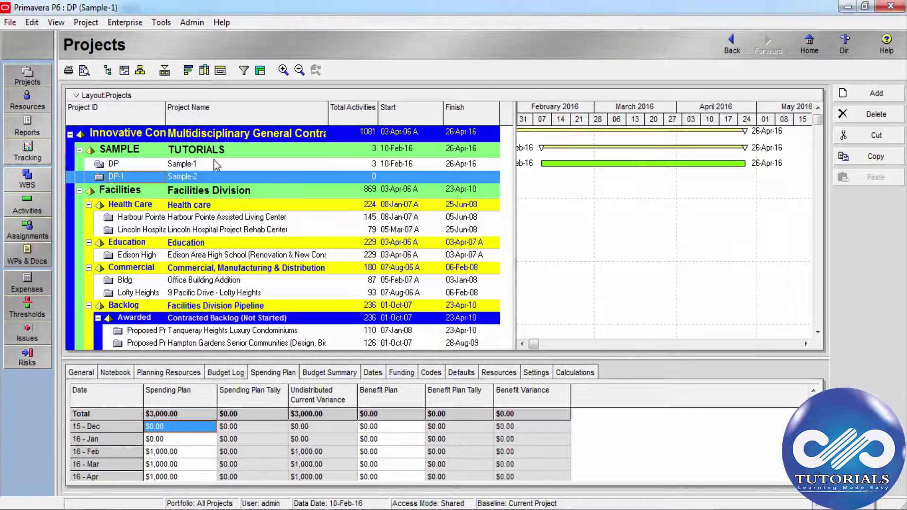
pyautogui.click(128, 23)
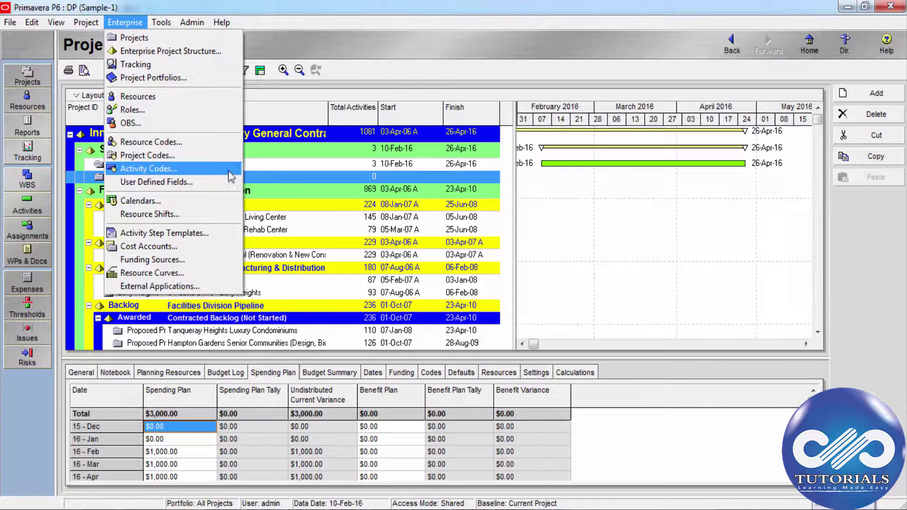
pyautogui.click(265, 11)
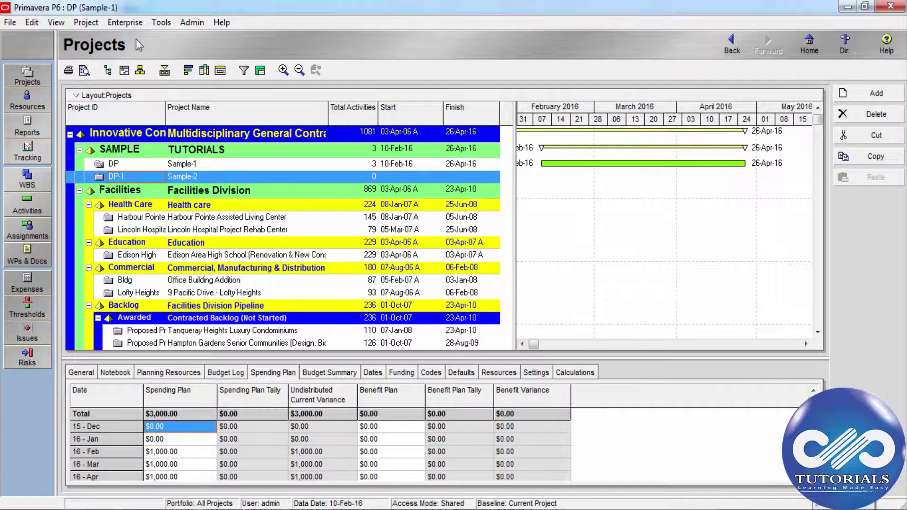
# Open the enterprise activity codes and switch to the Global level.
pyautogui.click(124, 23)
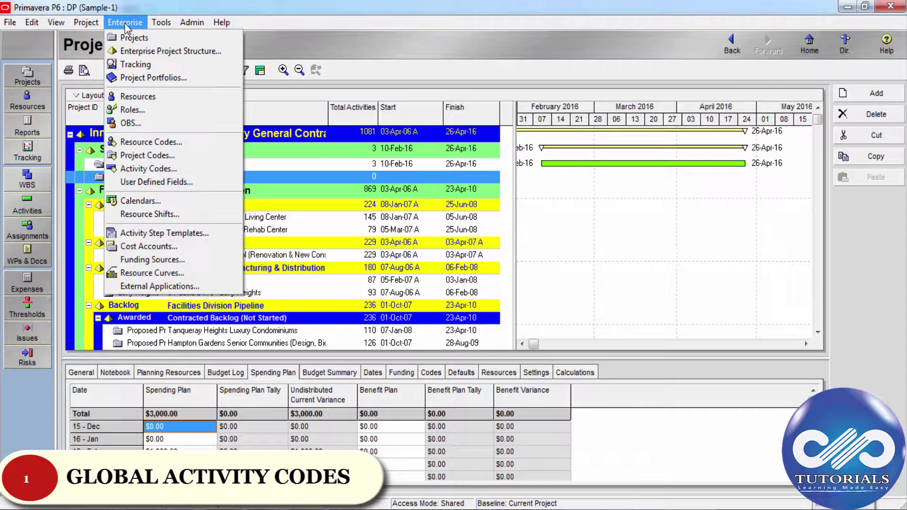
pyautogui.click(189, 169)
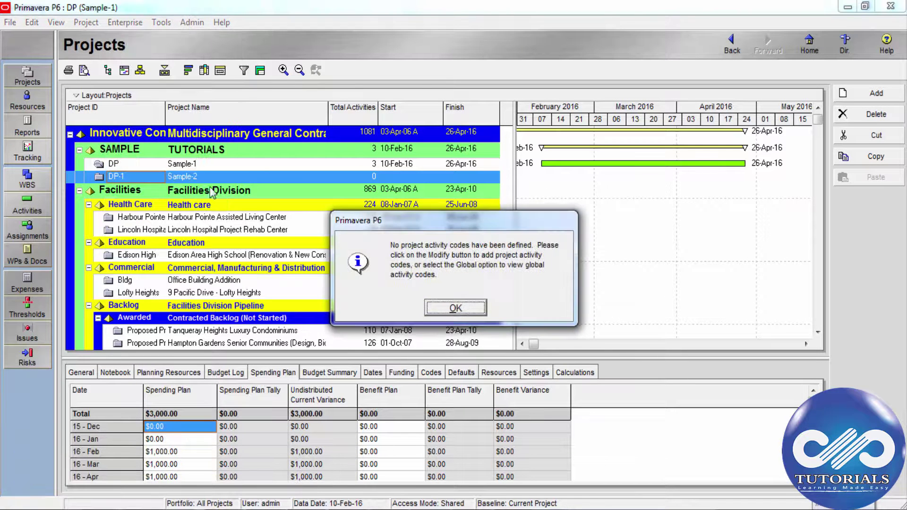
pyautogui.click(452, 308)
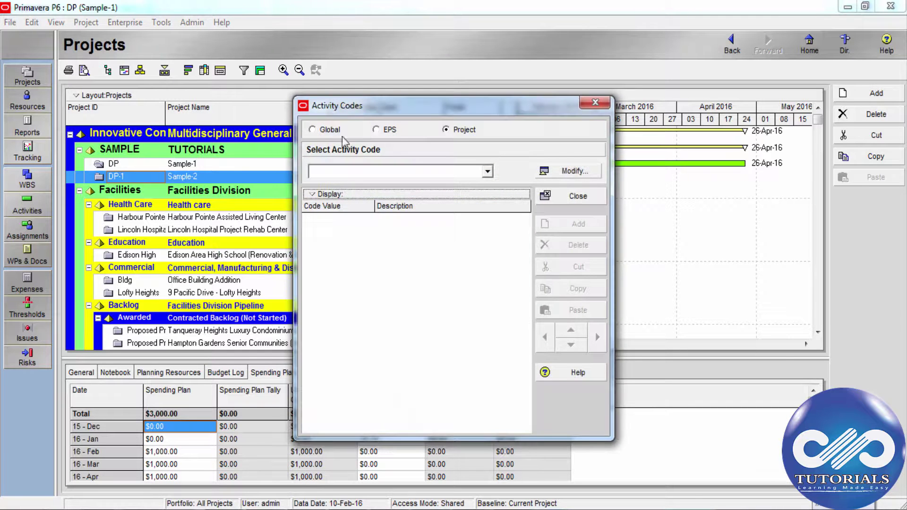
pyautogui.click(322, 132)
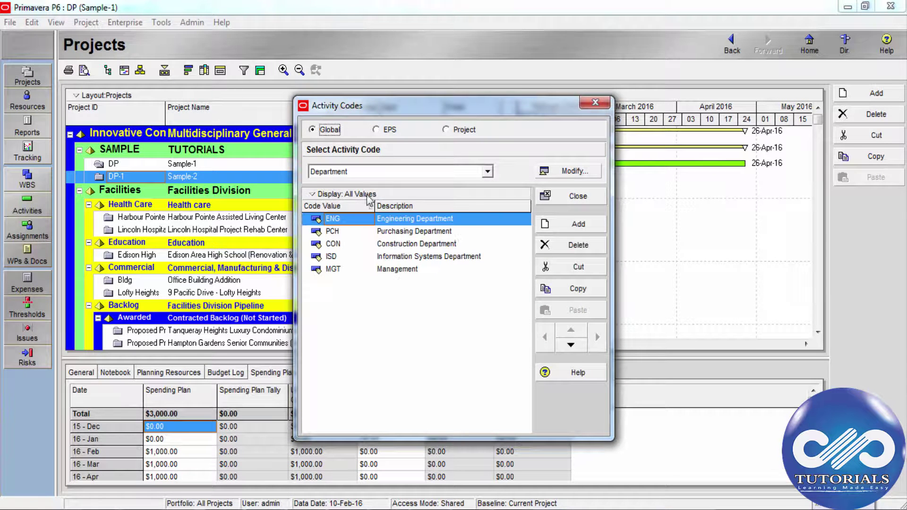
# Add a global activity code definition named "sample" below Department.
pyautogui.click(571, 172)
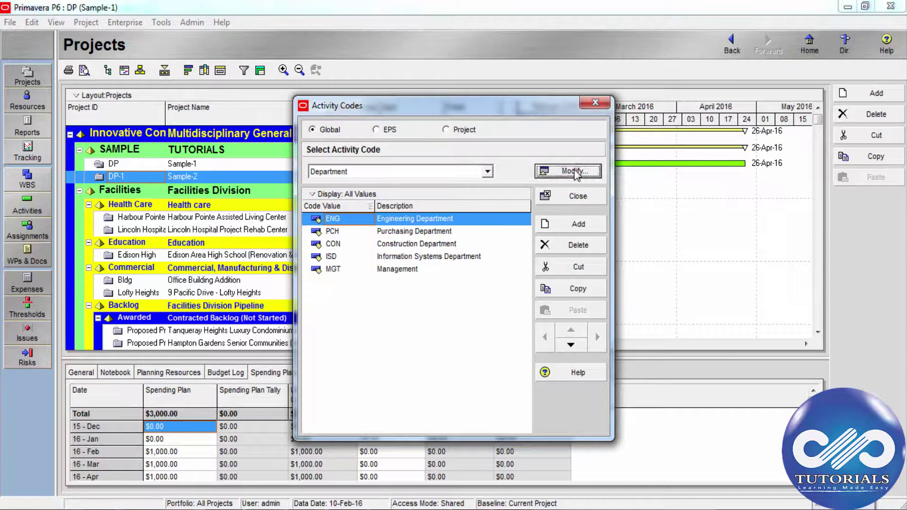
pyautogui.click(533, 221)
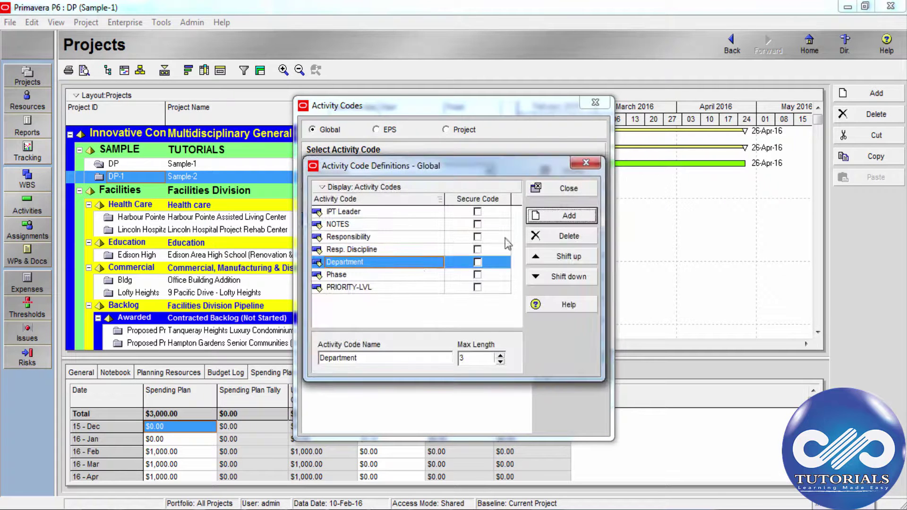
pyautogui.write('sample')
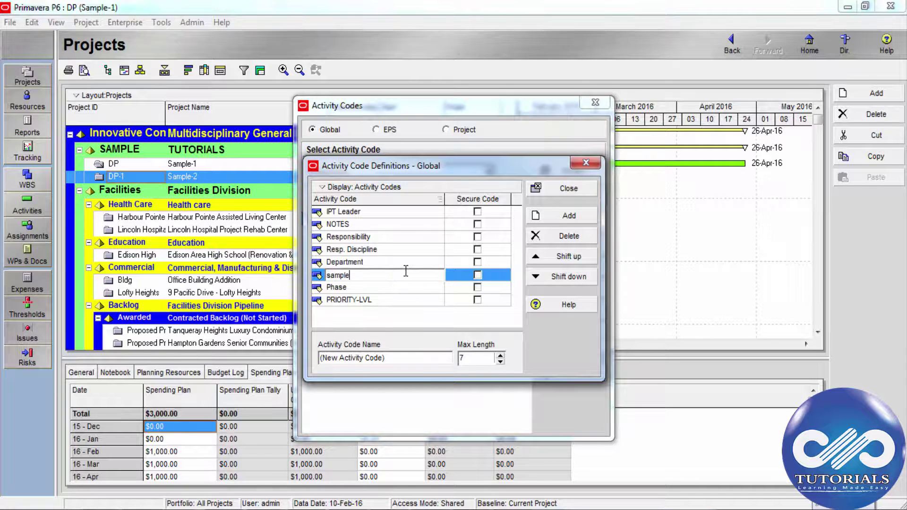
pyautogui.click(424, 287)
pyautogui.click(422, 277)
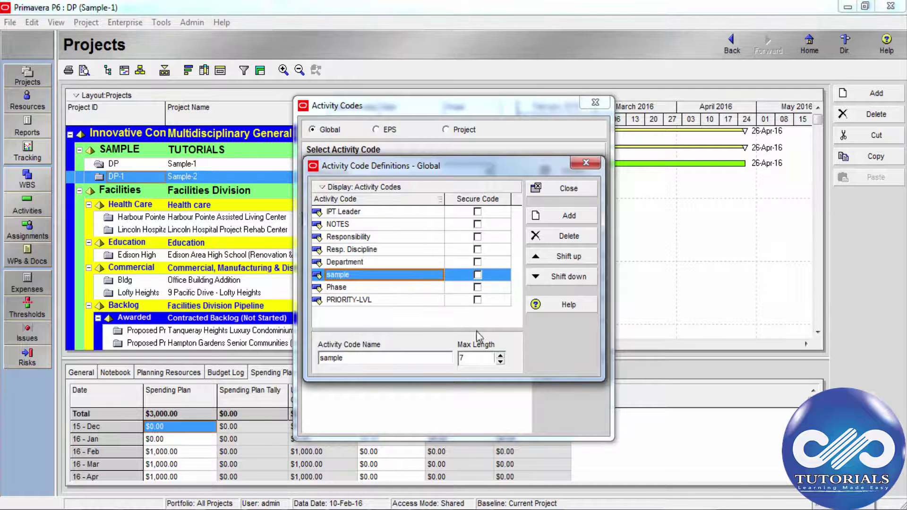
# Increase the maximum length of the global "sample" code and close the definitions and the activity codes.
pyautogui.click(500, 356)
pyautogui.click(499, 355)
pyautogui.click(566, 192)
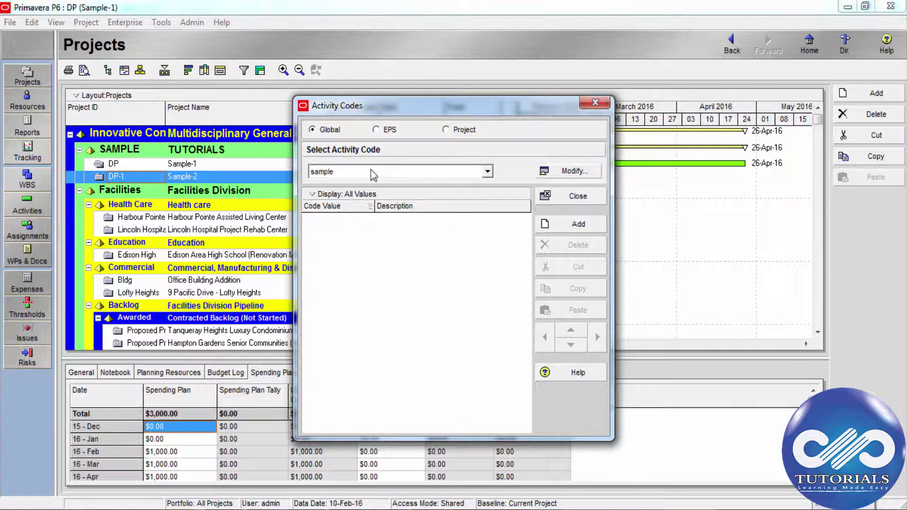
pyautogui.click(582, 106)
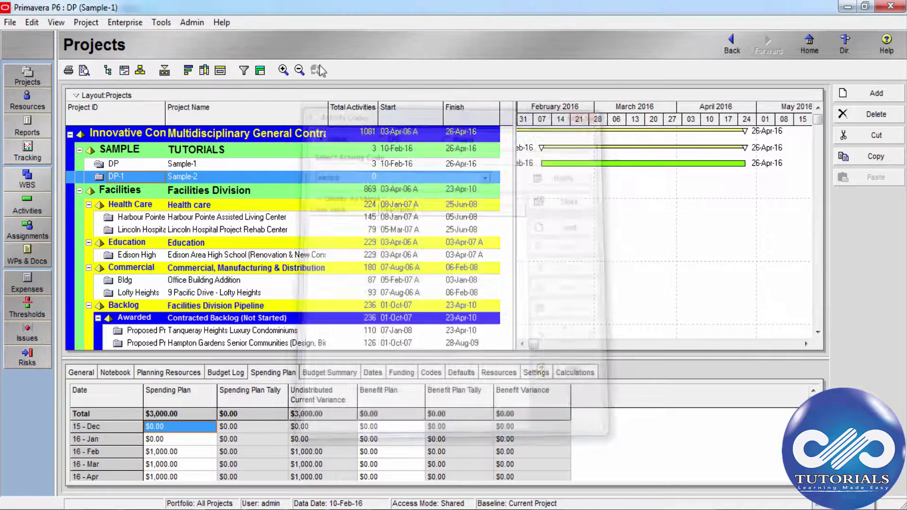
# Reopen the enterprise activity codes and choose the global Responsibility code.
pyautogui.click(135, 23)
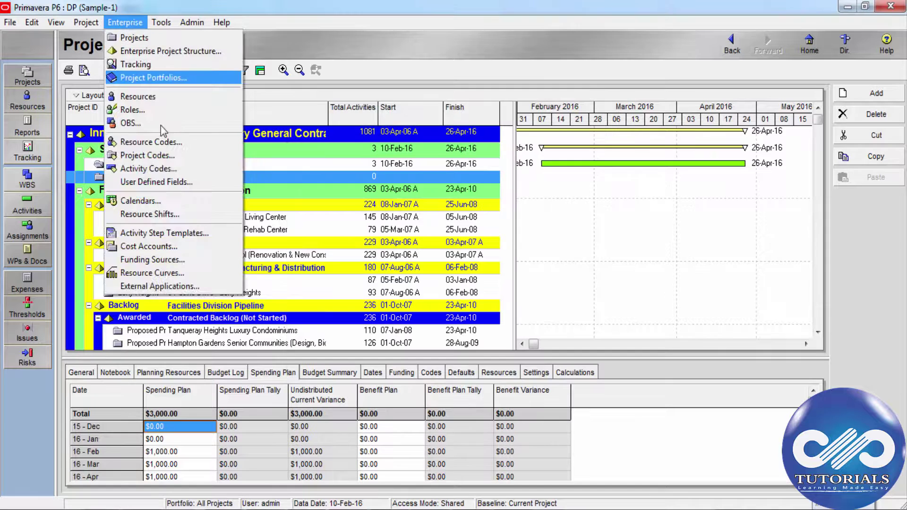
pyautogui.click(161, 168)
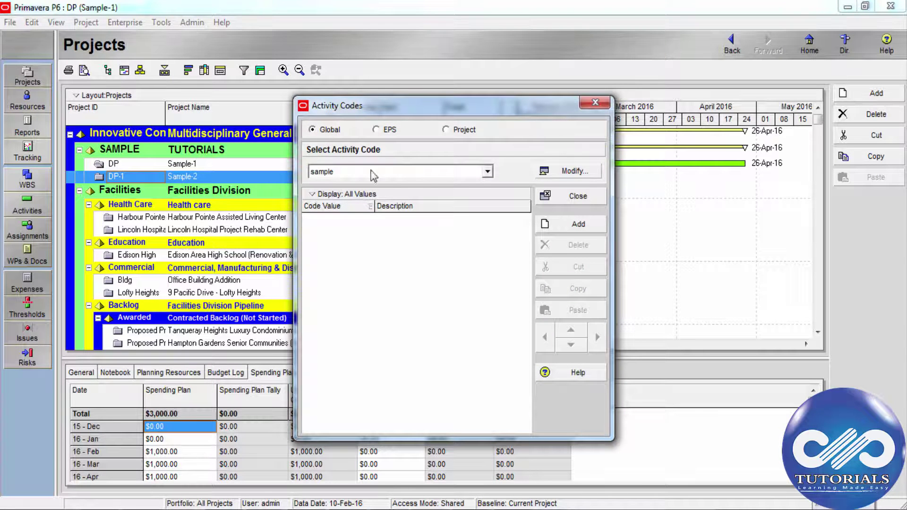
pyautogui.click(487, 173)
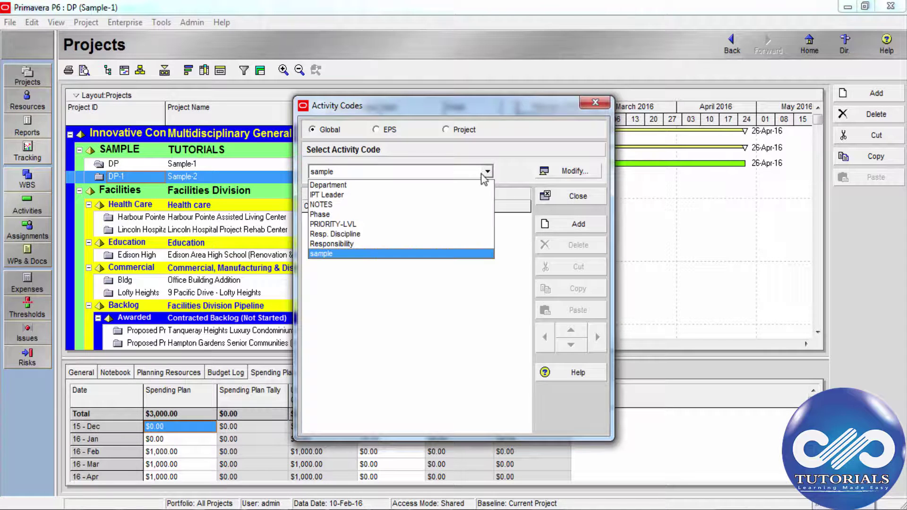
pyautogui.click(429, 245)
# Add the code value DP to Responsibility with the person's name as description, and close the activity codes.
pyautogui.click(573, 228)
pyautogui.click(348, 298)
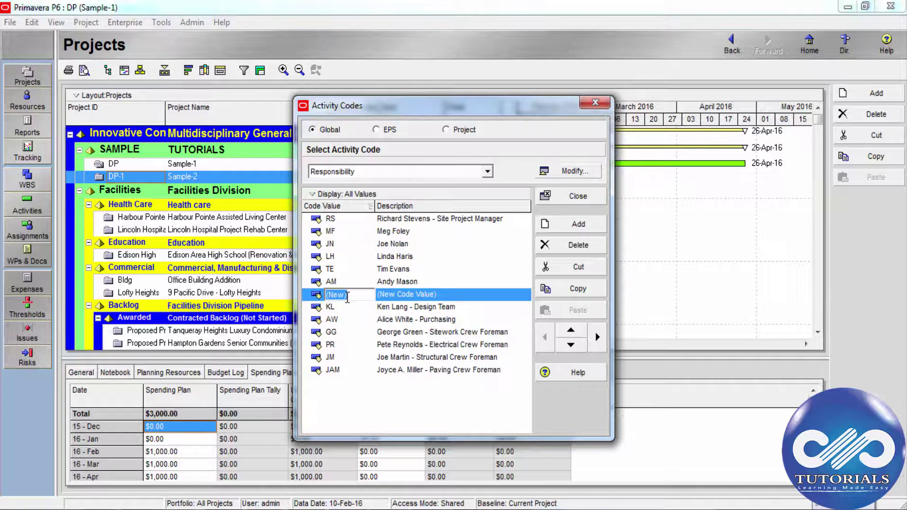
pyautogui.write('DP')
pyautogui.press('Tab')
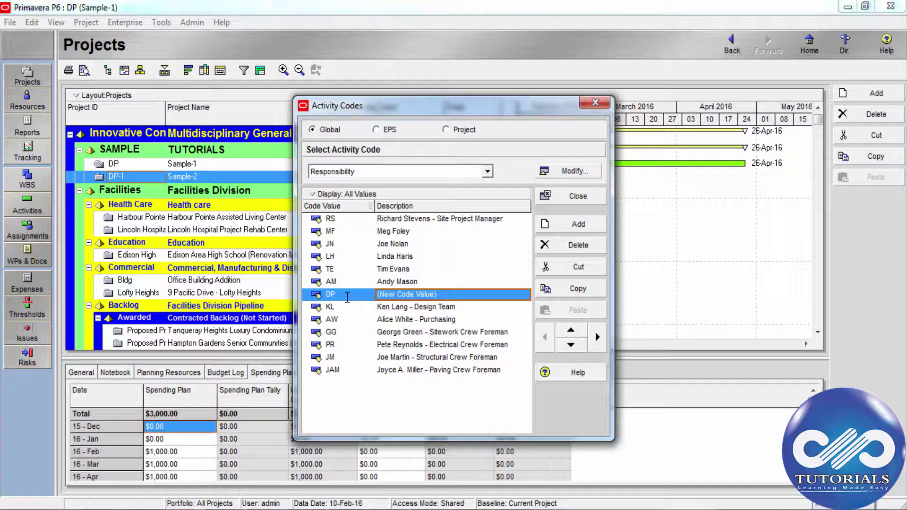
pyautogui.write('DURGA')
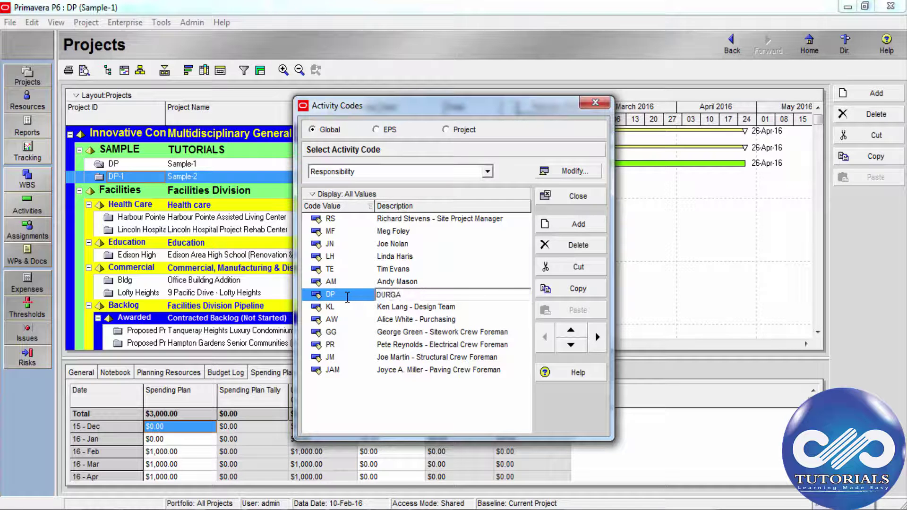
pyautogui.press('Return')
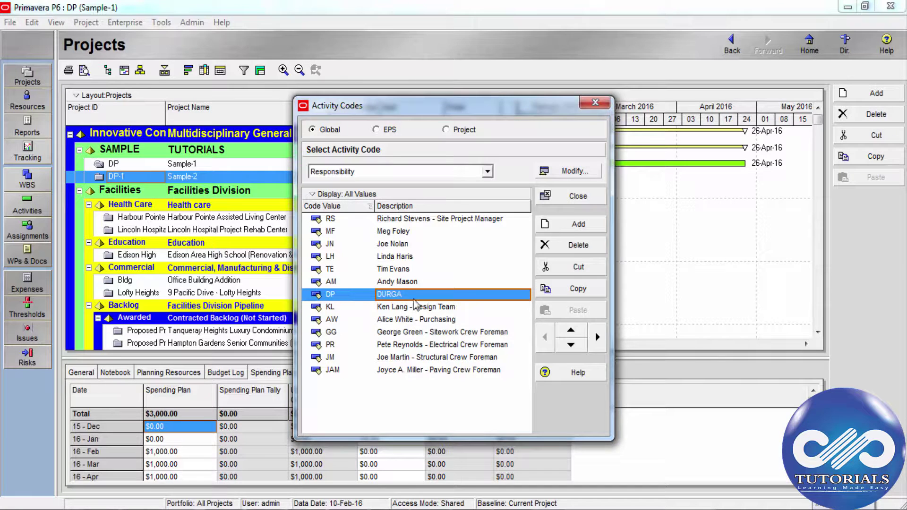
pyautogui.click(588, 198)
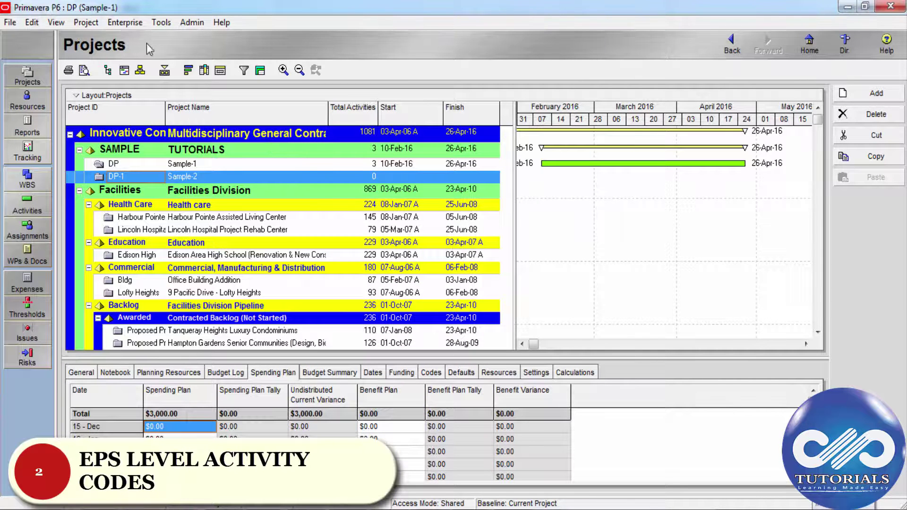
# Open the activity code definitions at EPS level.
pyautogui.click(125, 22)
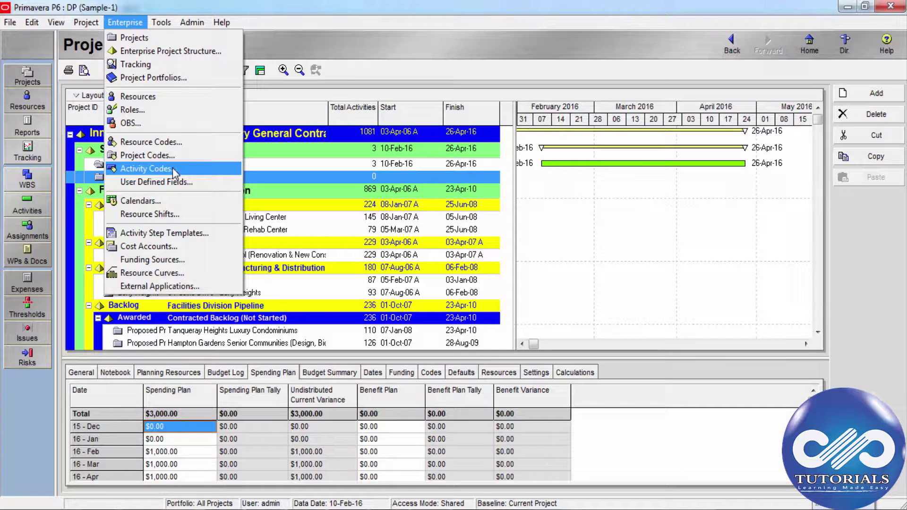
pyautogui.press('Return')
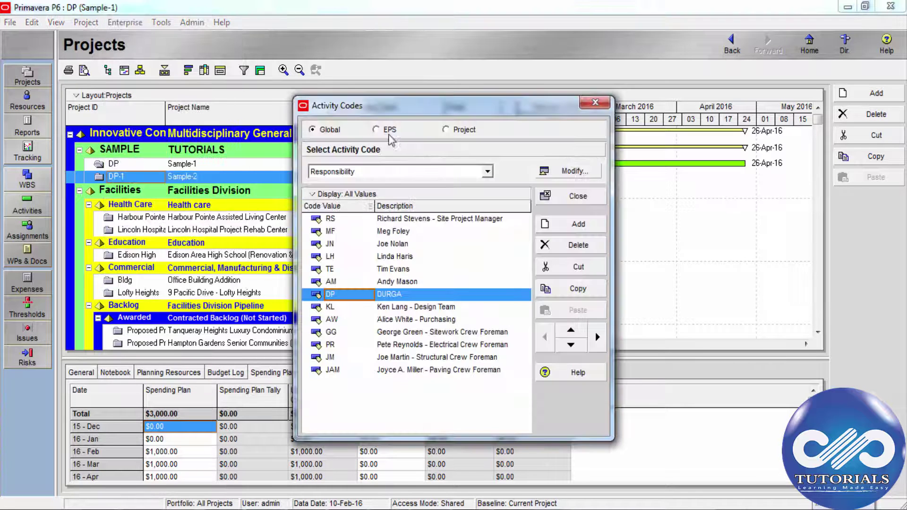
pyautogui.click(376, 130)
pyautogui.click(569, 171)
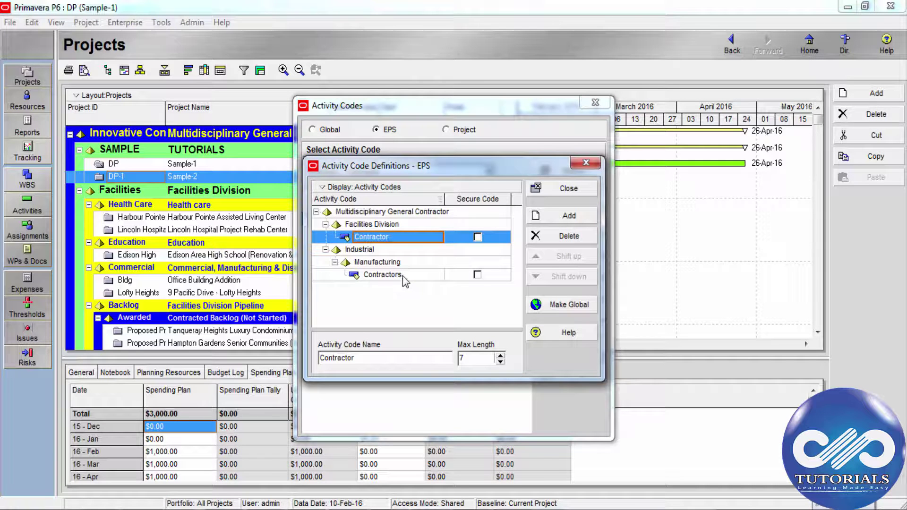
# Add an EPS-level activity code named "sample" under Facilities Division and close the activity codes.
pyautogui.click(371, 262)
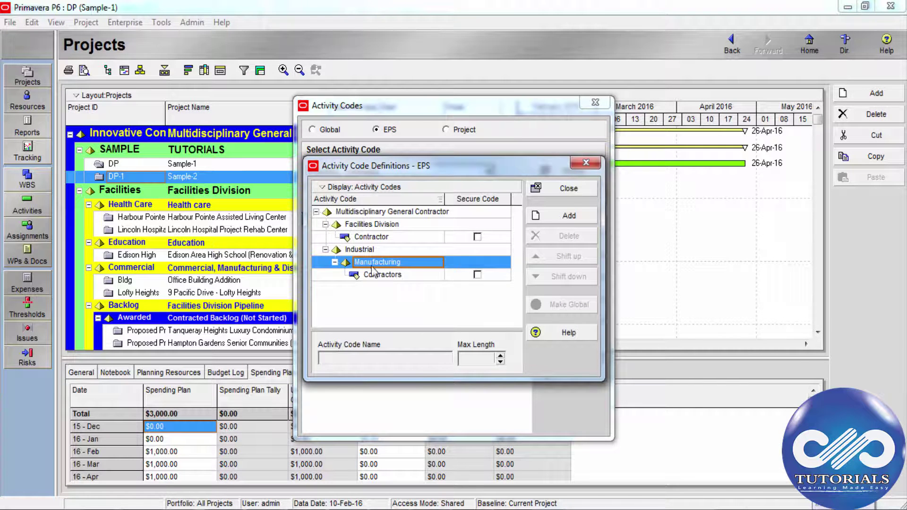
pyautogui.click(378, 276)
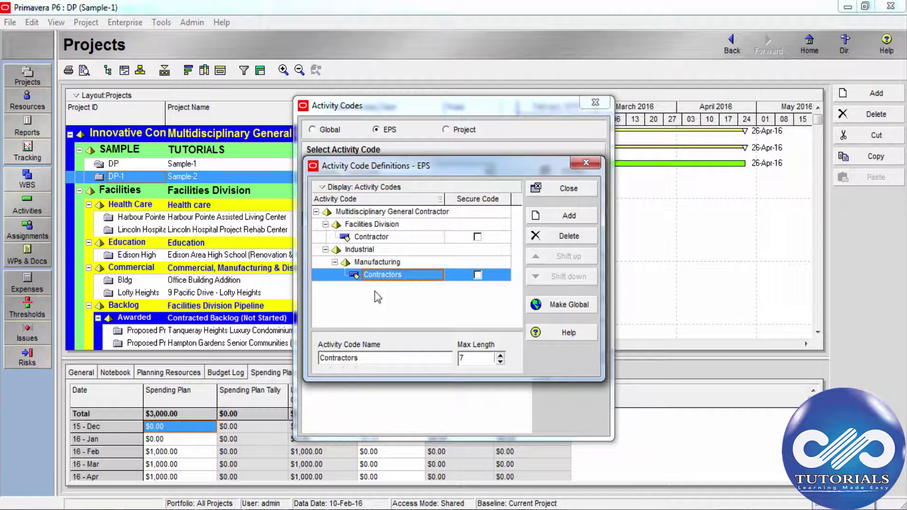
pyautogui.click(377, 263)
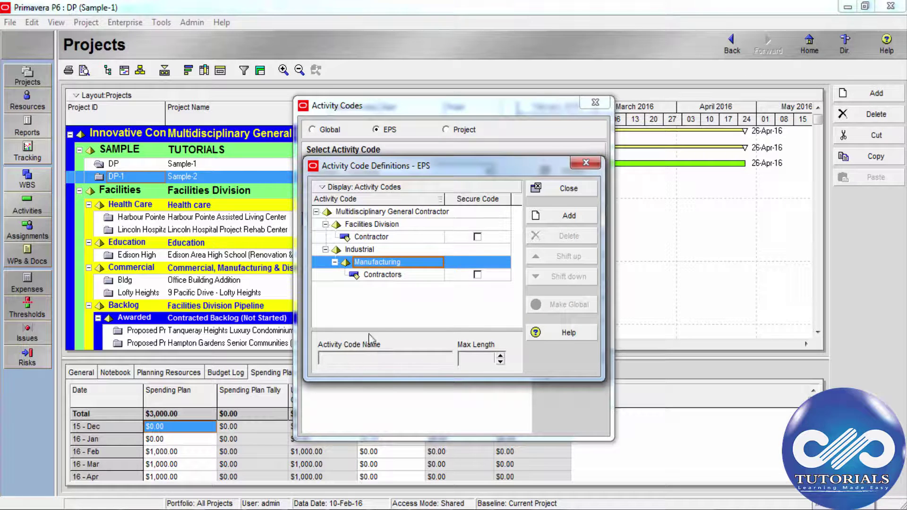
pyautogui.click(380, 276)
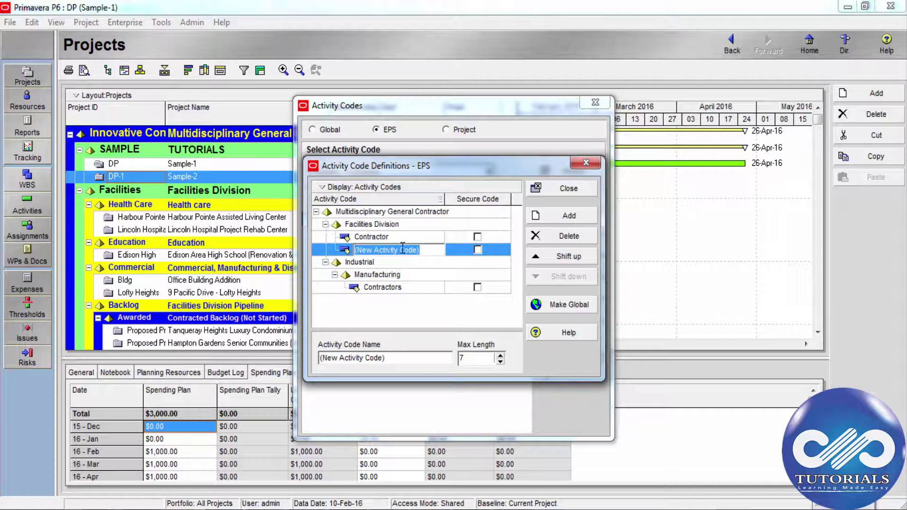
pyautogui.write('sample')
pyautogui.click(401, 264)
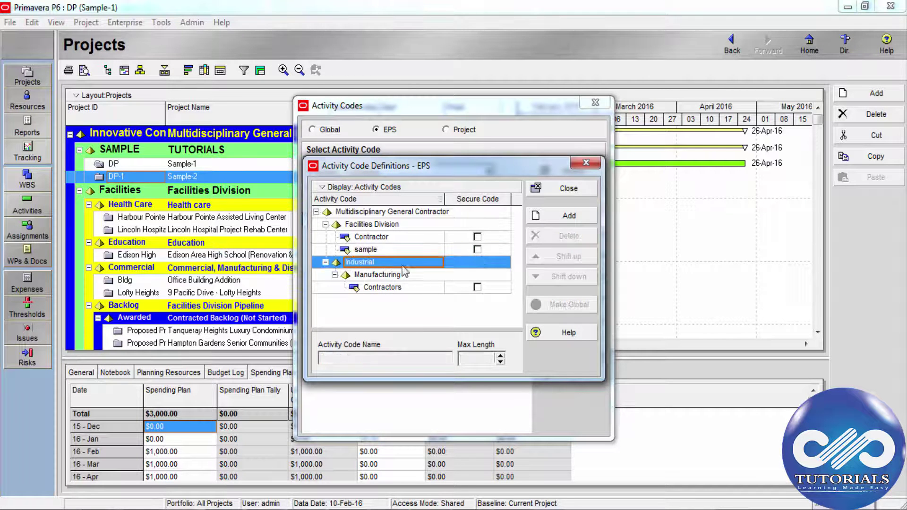
pyautogui.click(572, 195)
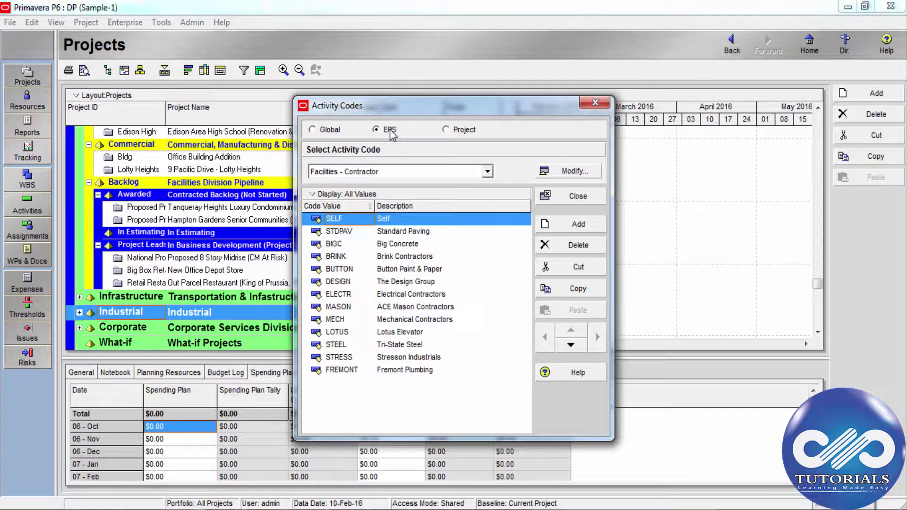
pyautogui.click(596, 102)
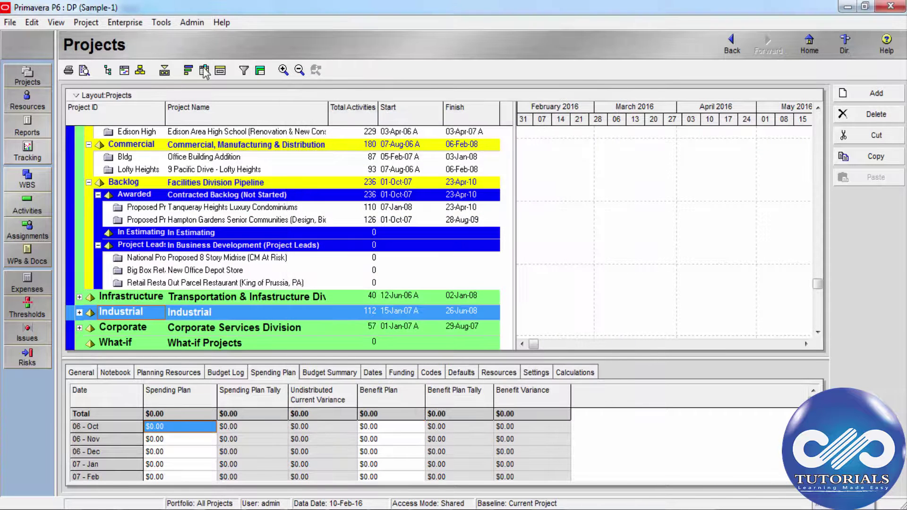
# Reopen the enterprise activity codes and choose the EPS-level code "Facilities - sample".
pyautogui.click(124, 25)
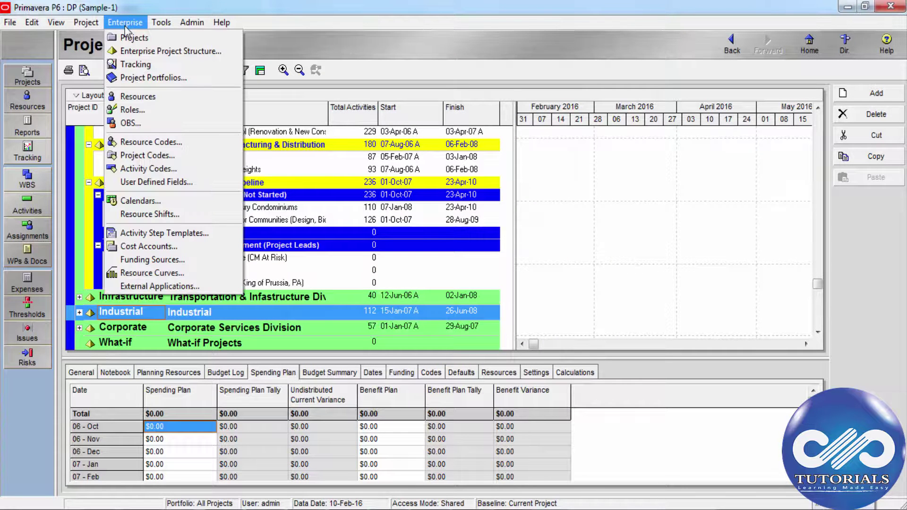
pyautogui.click(138, 169)
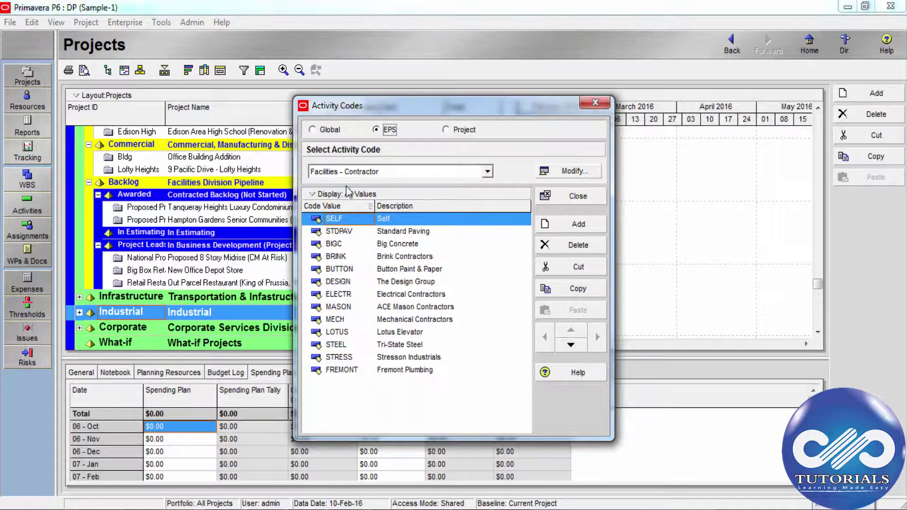
pyautogui.click(488, 172)
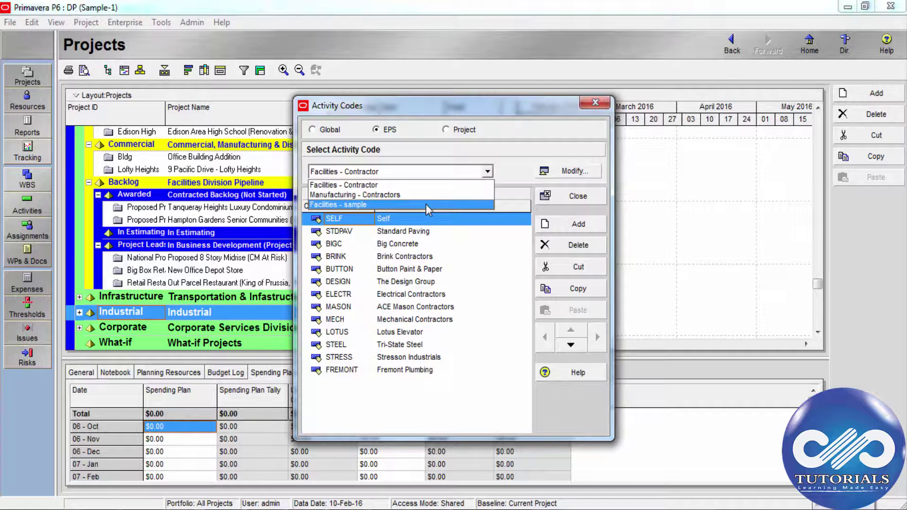
pyautogui.click(426, 204)
# Add the code value SA with description SAMPLE to the Facilities sample code, and close the activity codes.
pyautogui.click(569, 223)
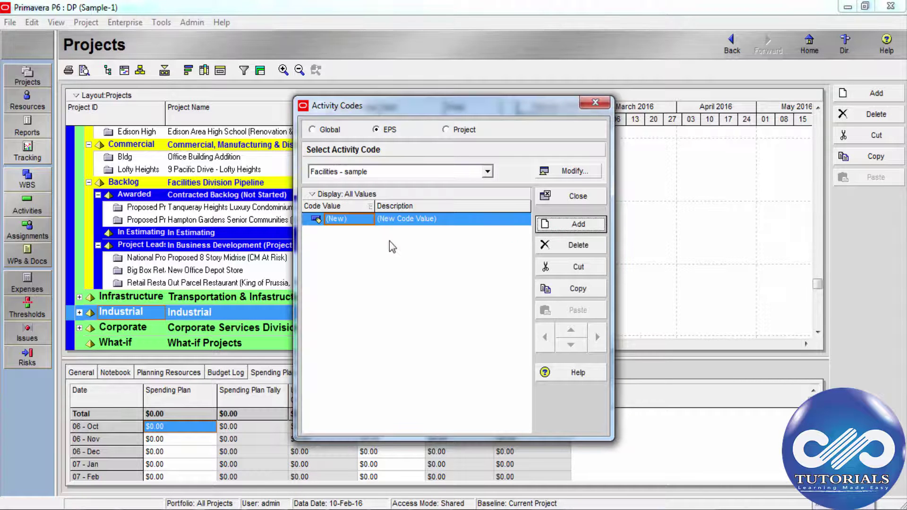
pyautogui.click(355, 220)
pyautogui.write('SA')
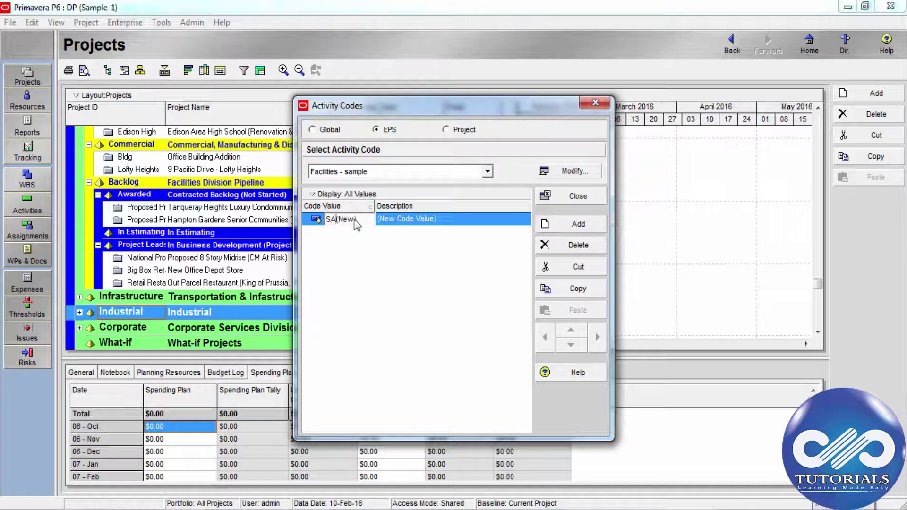
pyautogui.press('Delete')
pyautogui.press('Delete')
pyautogui.press('Delete')
pyautogui.write('SAMPLE')
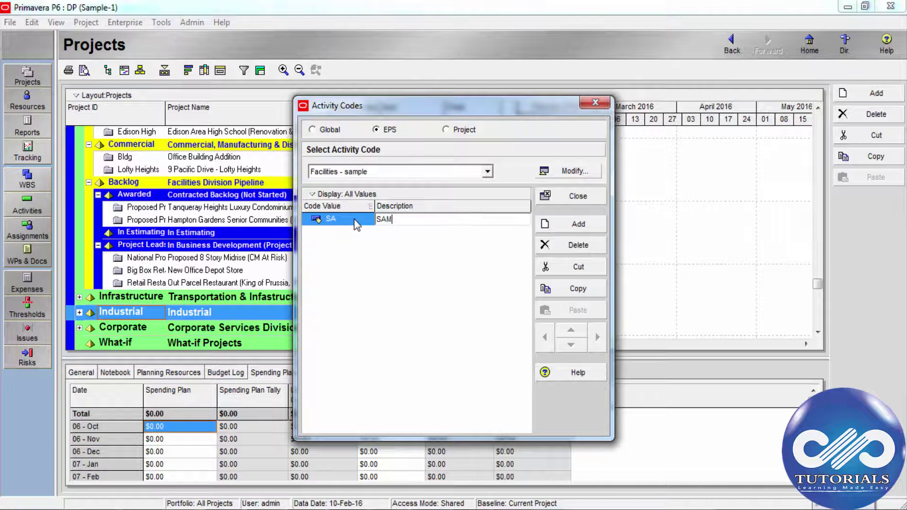
pyautogui.click(577, 199)
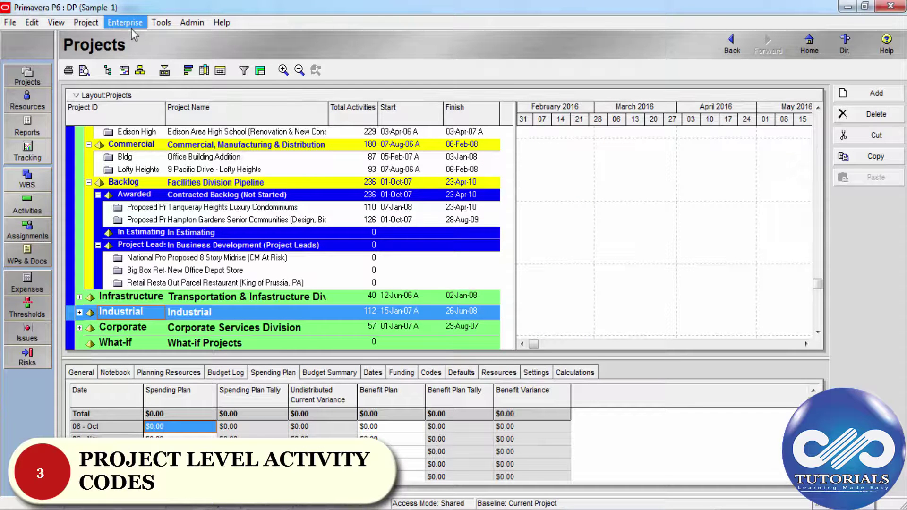
# Open the Harbour Pointe Assisted Living Center project under Health Care in the Facilities Division.
pyautogui.click(215, 169)
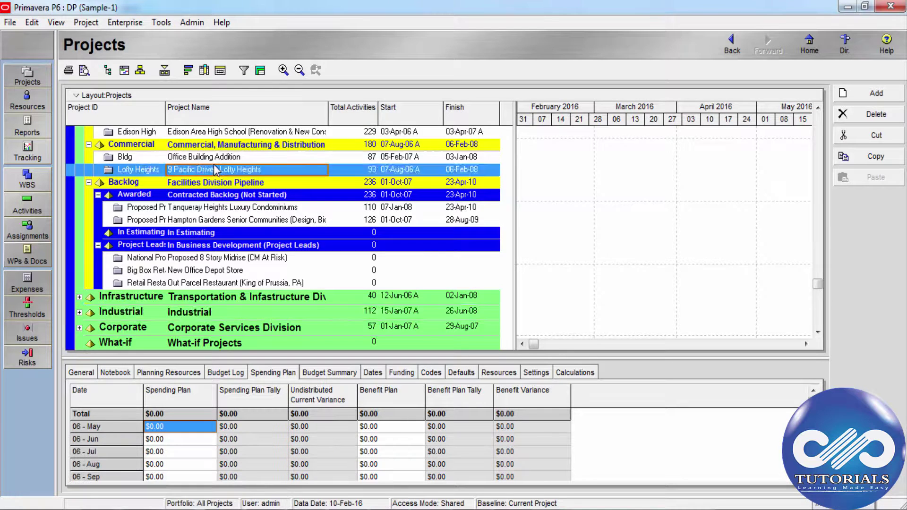
pyautogui.scroll(4, 215, 169)
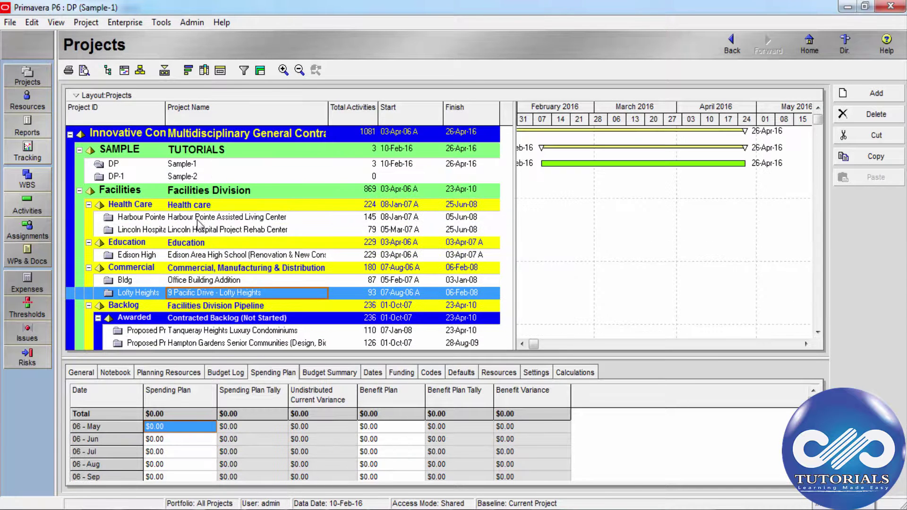
pyautogui.click(201, 218)
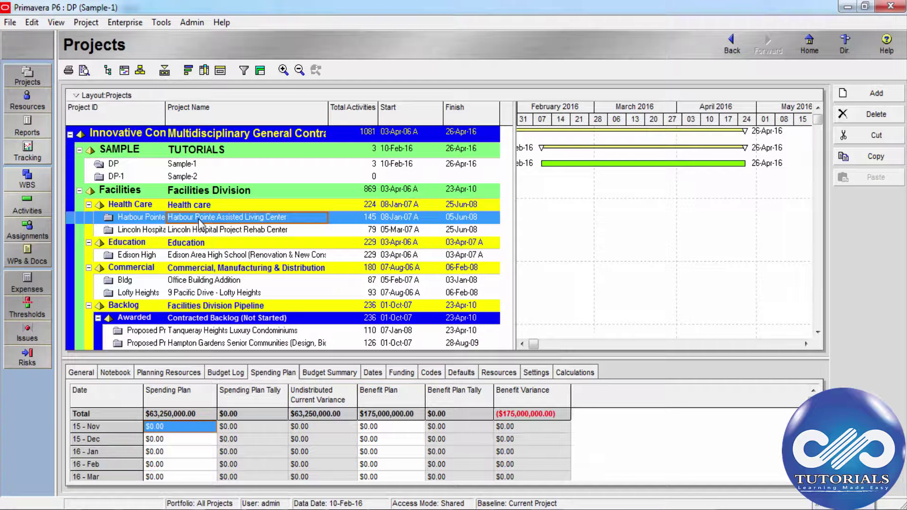
pyautogui.doubleClick(227, 222)
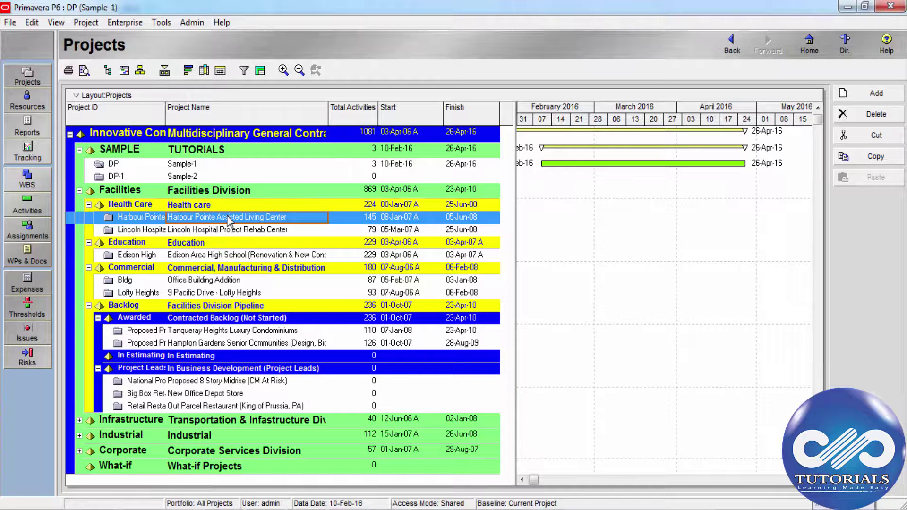
pyautogui.rightClick(227, 221)
pyautogui.click(259, 202)
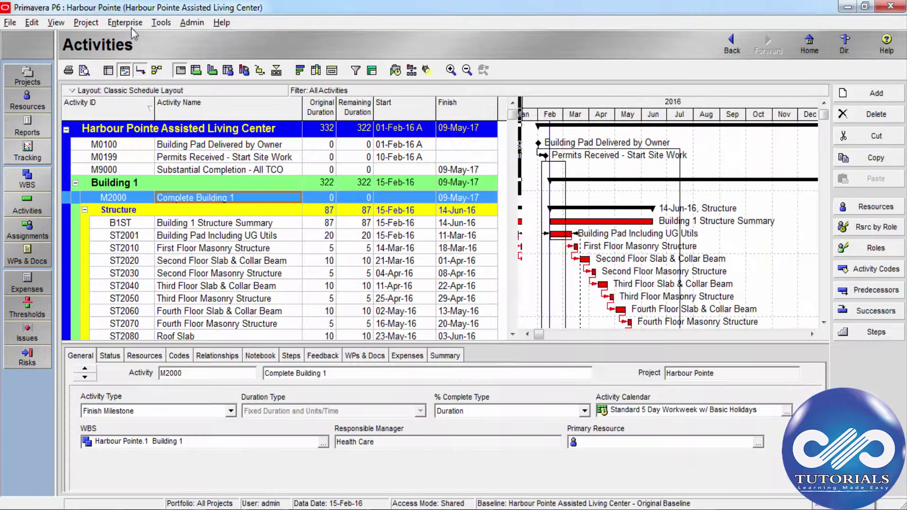
# Open the activity code definitions at project level for Harbour Pointe.
pyautogui.click(127, 23)
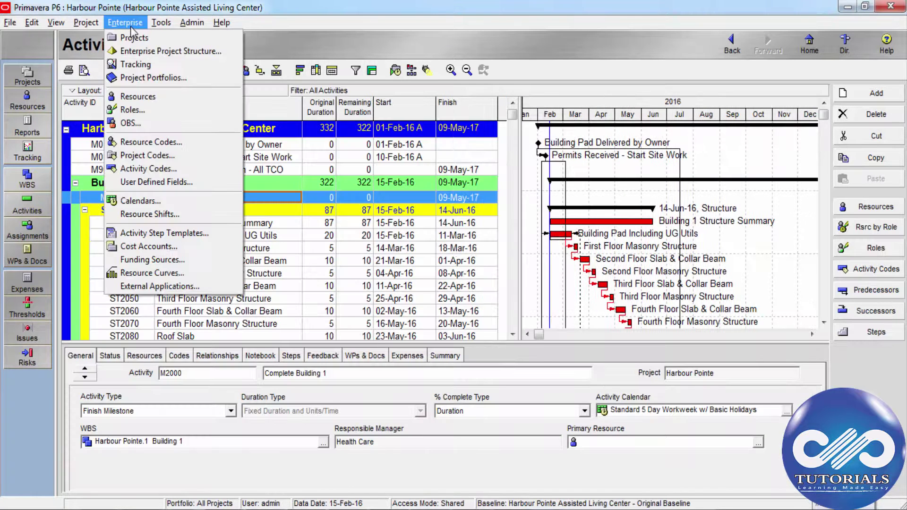
pyautogui.click(142, 168)
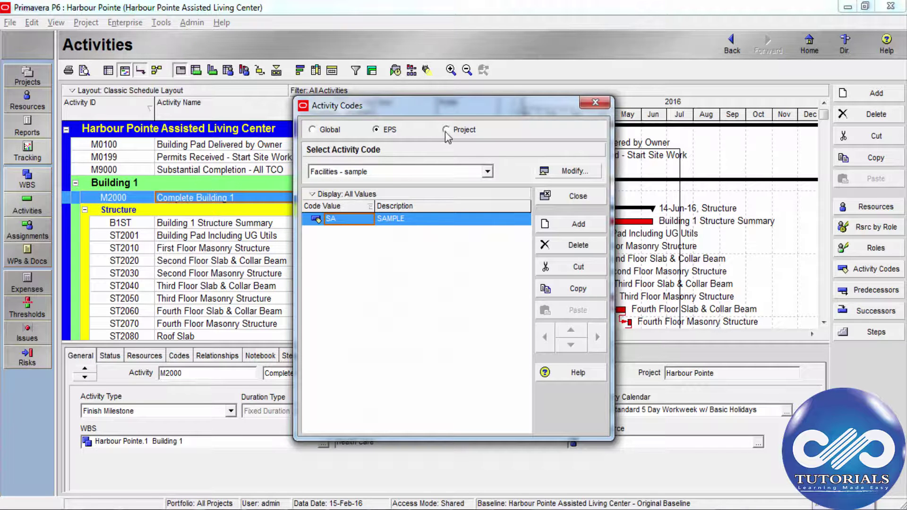
pyautogui.click(446, 130)
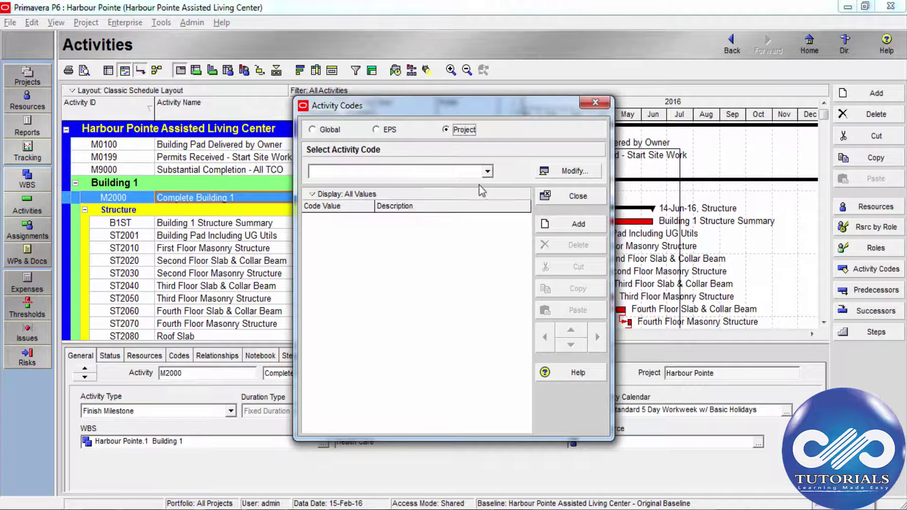
pyautogui.click(563, 176)
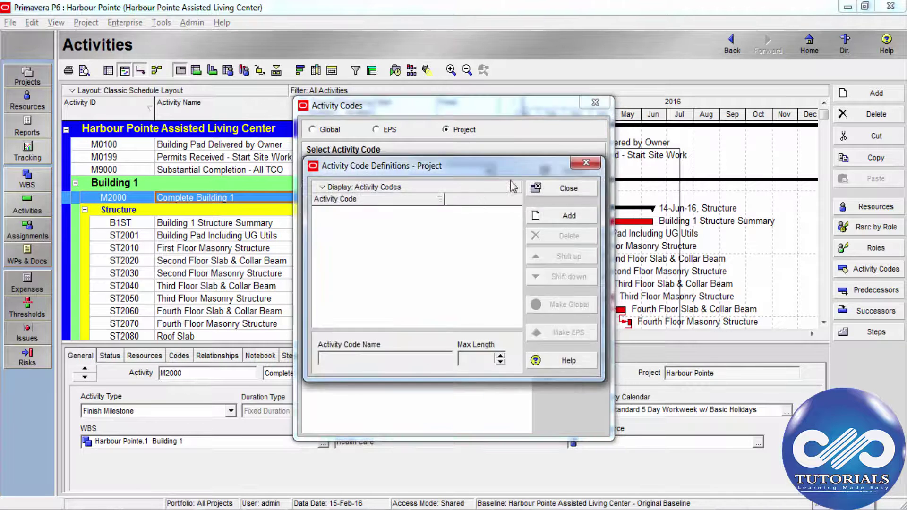
# Add a project-level activity code named "SAMPLE CODE", adjusting its maximum length, and close the activity codes.
pyautogui.click(527, 217)
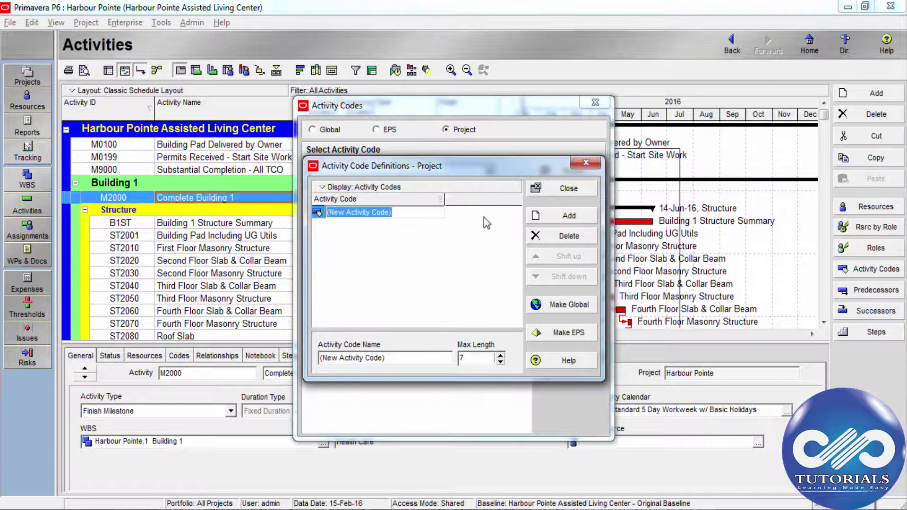
pyautogui.write('SAMPLE')
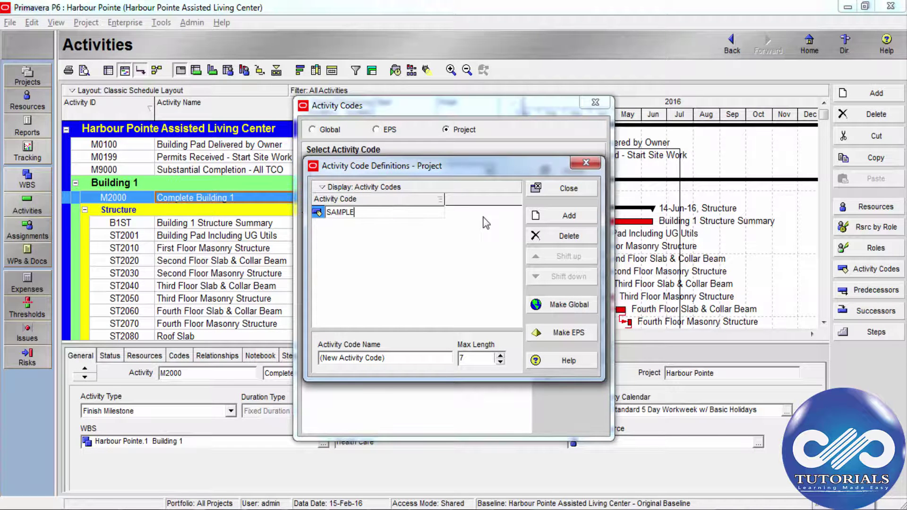
pyautogui.click(407, 356)
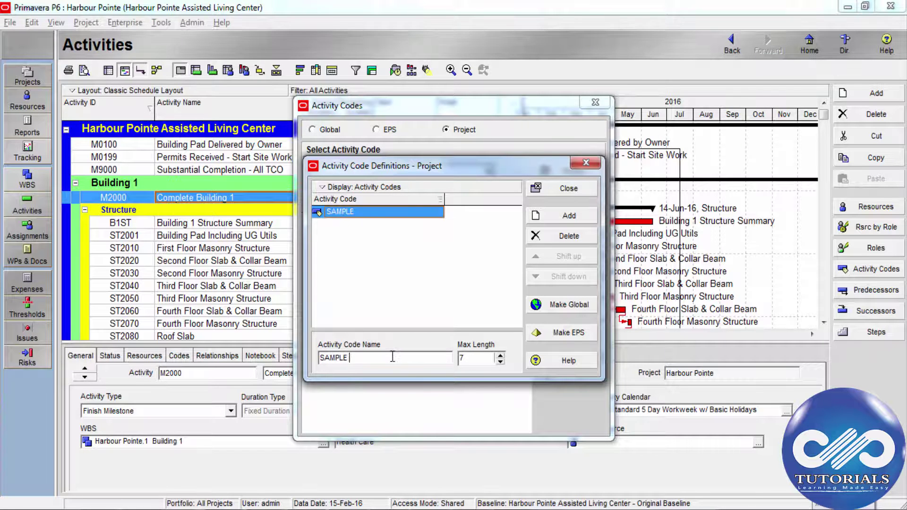
pyautogui.click(500, 355)
pyautogui.click(500, 357)
pyautogui.click(567, 192)
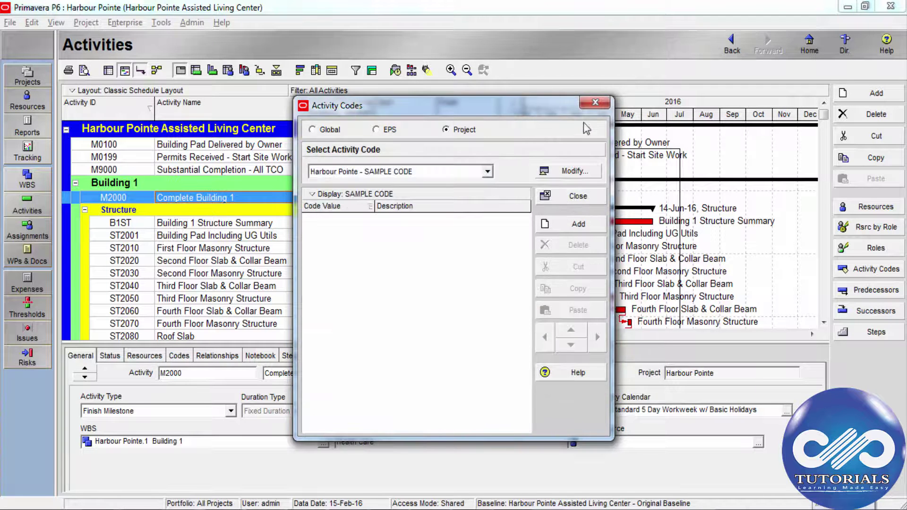
pyautogui.click(595, 103)
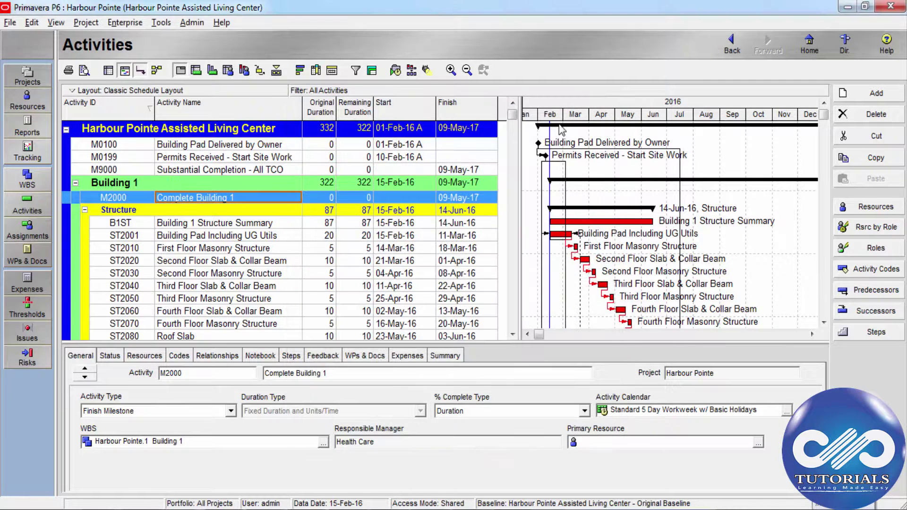
# Reopen the enterprise activity codes and choose the project-level code "Harbour Pointe - SAMPLE CODE".
pyautogui.click(125, 23)
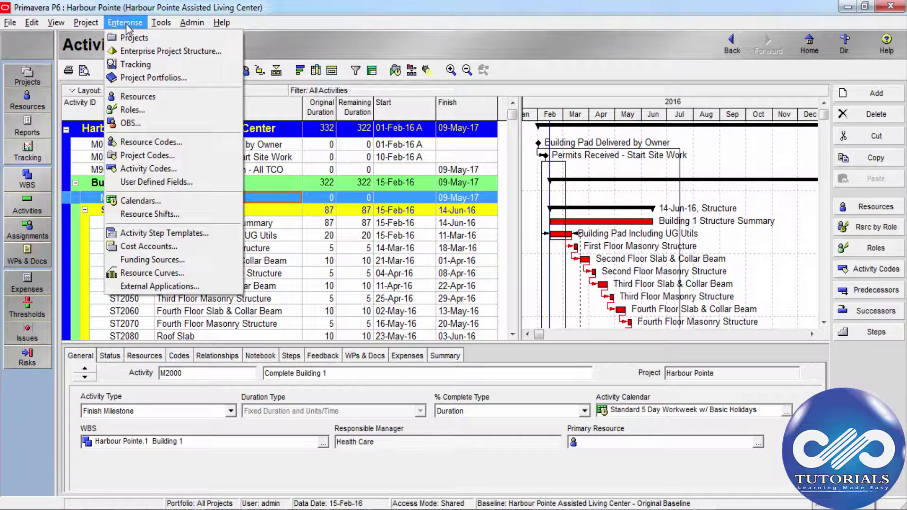
pyautogui.click(152, 169)
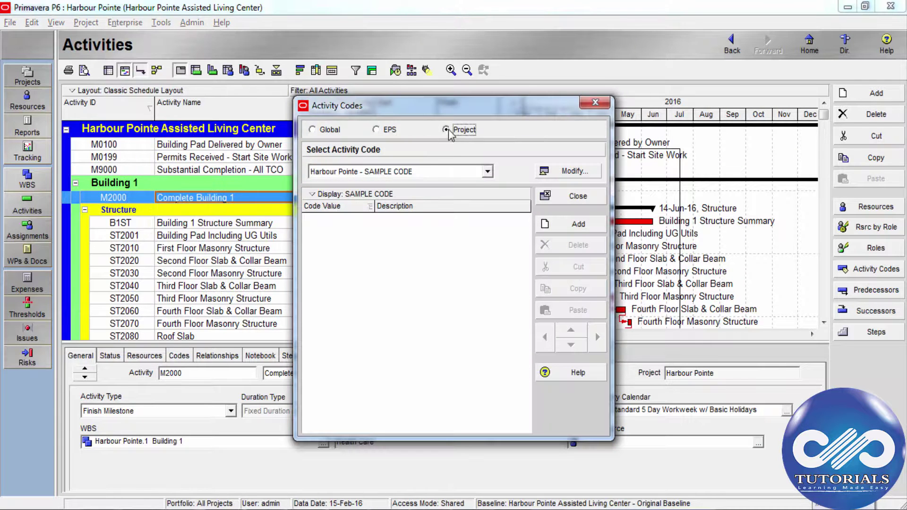
pyautogui.click(477, 172)
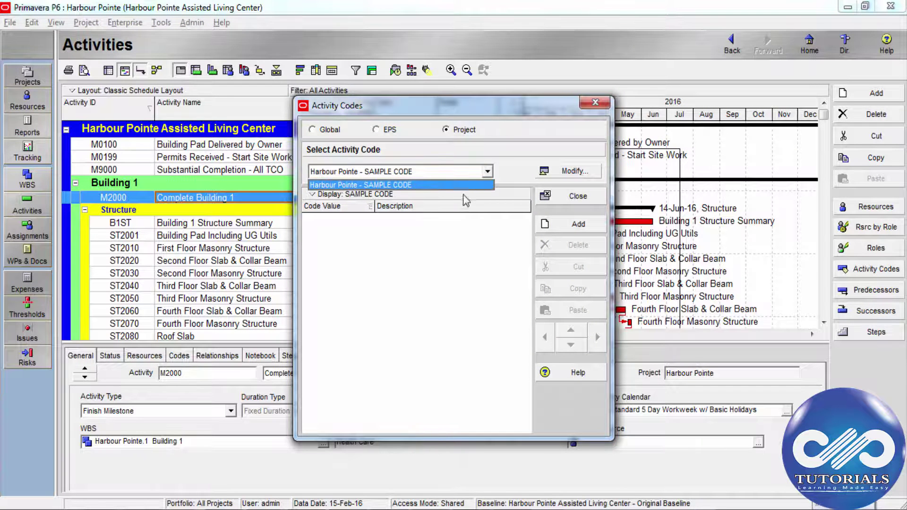
pyautogui.click(449, 185)
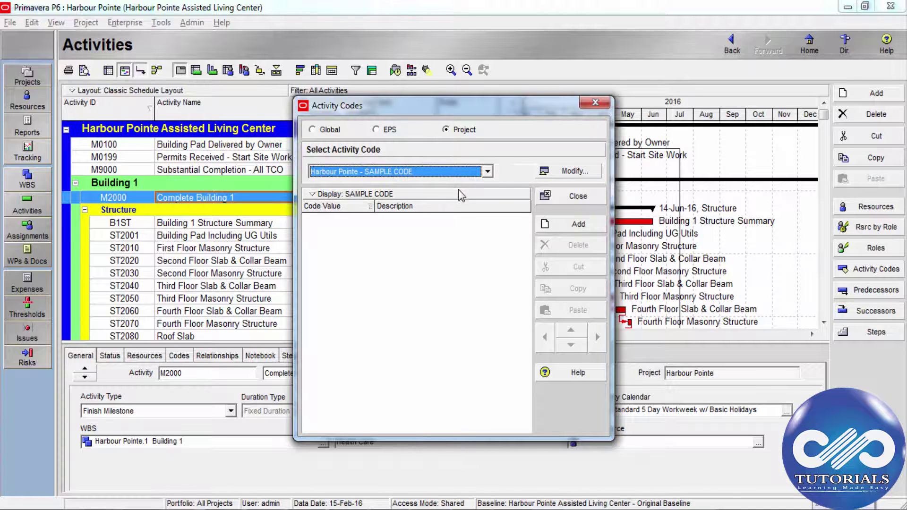
# Add the code value DP with description DPPP to SAMPLE CODE.
pyautogui.click(572, 226)
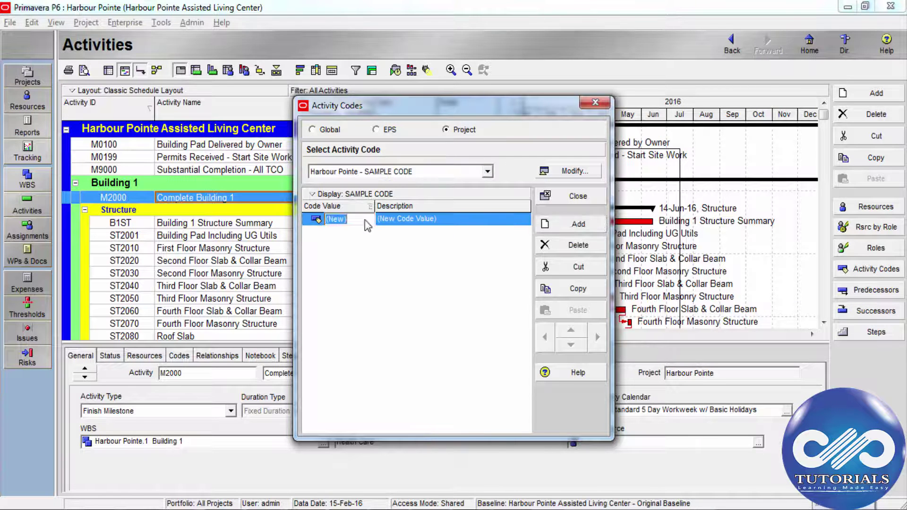
pyautogui.write('OP')
pyautogui.press('Tab')
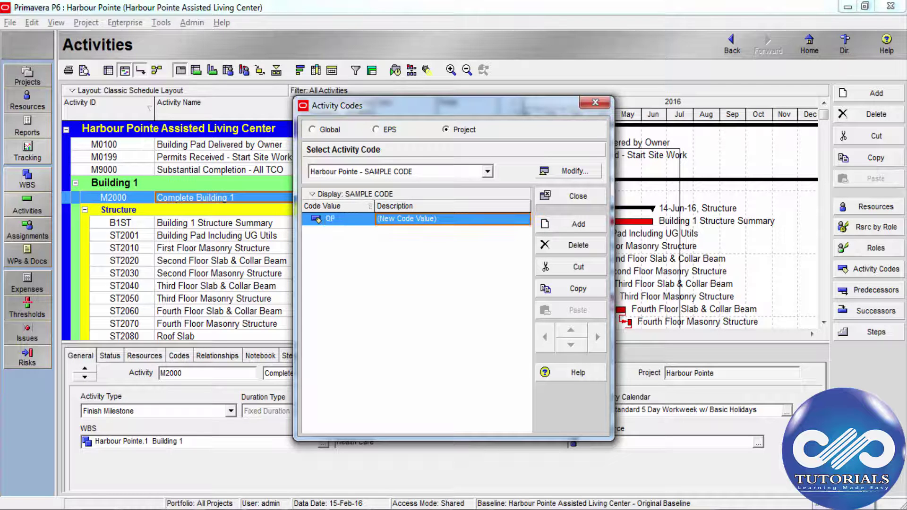
pyautogui.write('DPPP')
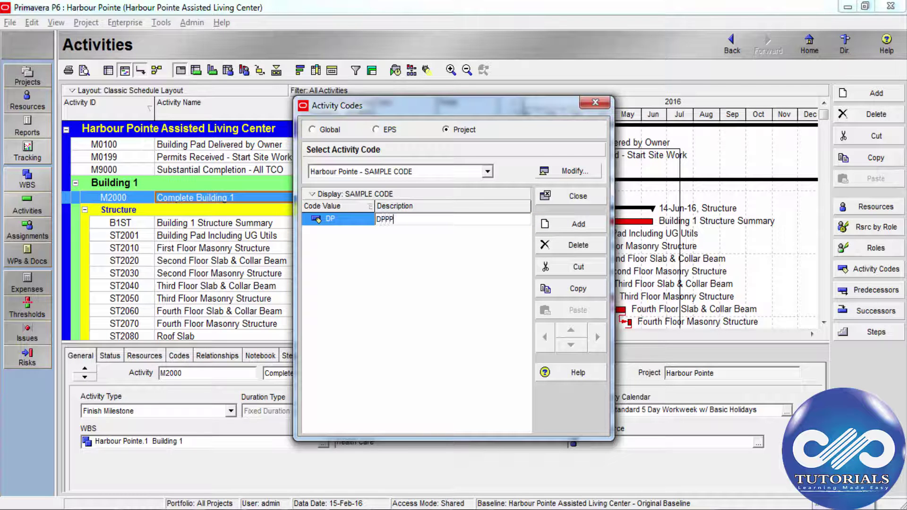
# Add a second code value DD with description DDDD to SAMPLE CODE, and close the activity codes.
pyautogui.click(572, 224)
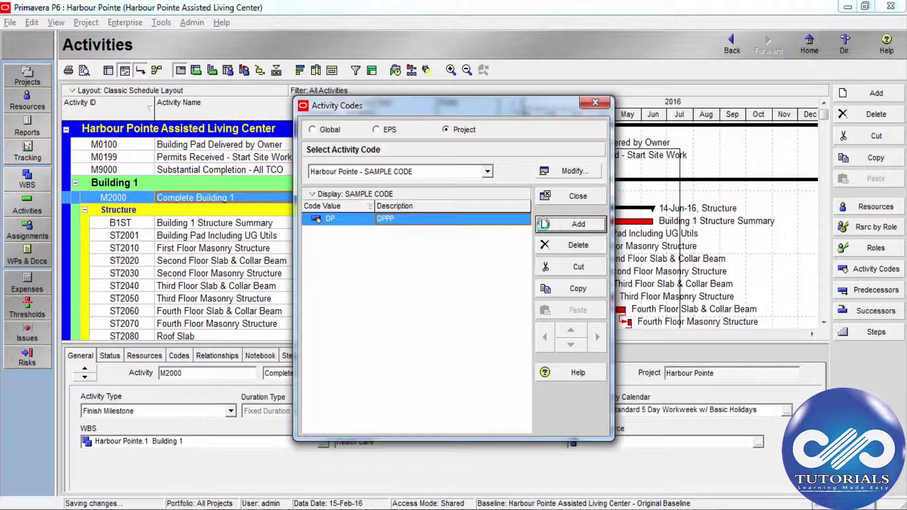
pyautogui.write('DD')
pyautogui.press('Tab')
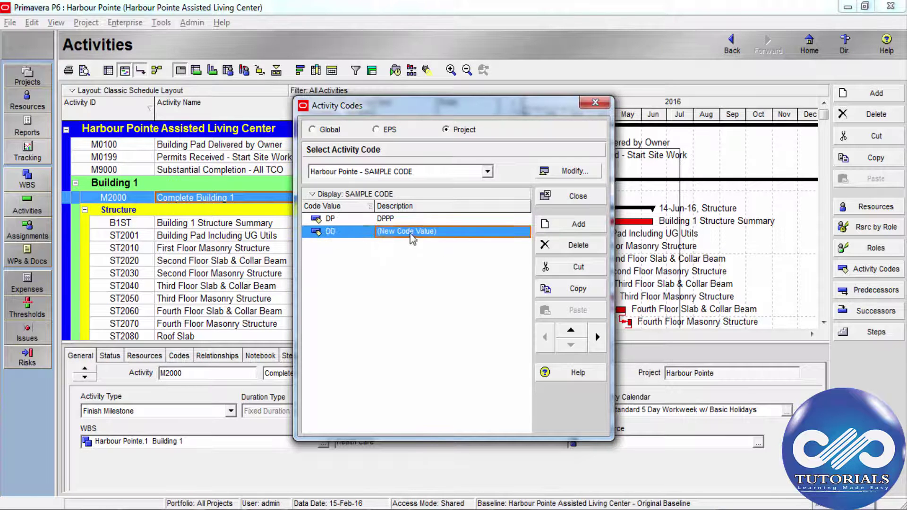
pyautogui.write('DDDD')
pyautogui.press('Return')
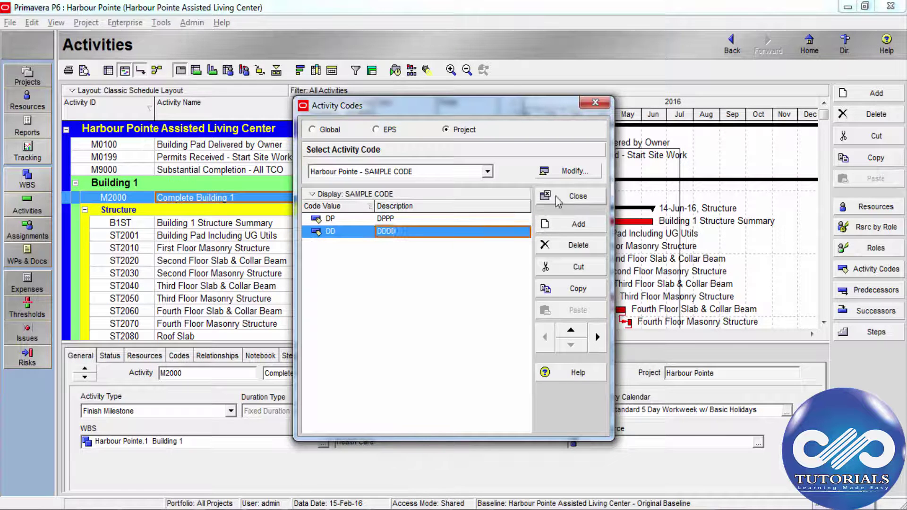
pyautogui.click(589, 198)
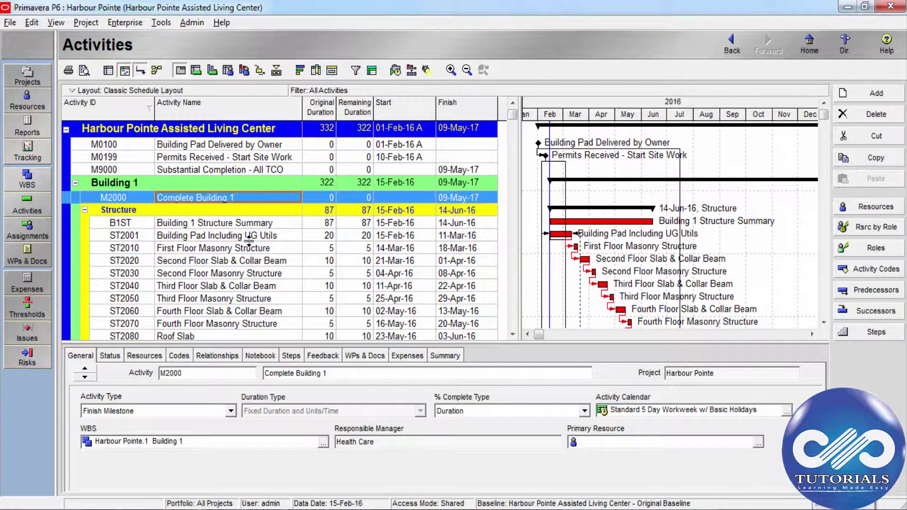
# Convert the EPS-level activity code Contractors, under Industrial > Manufacturing, to a global code and close the EPS code definitions.
pyautogui.click(125, 24)
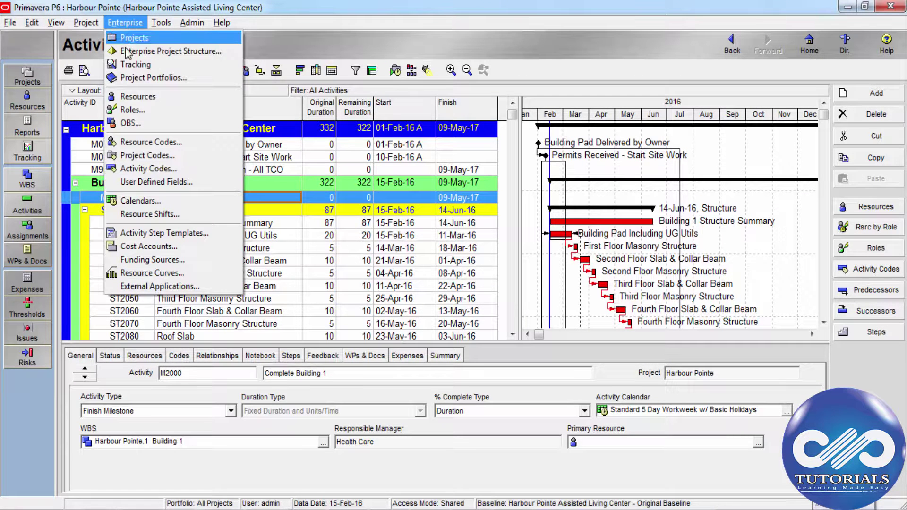
pyautogui.click(163, 170)
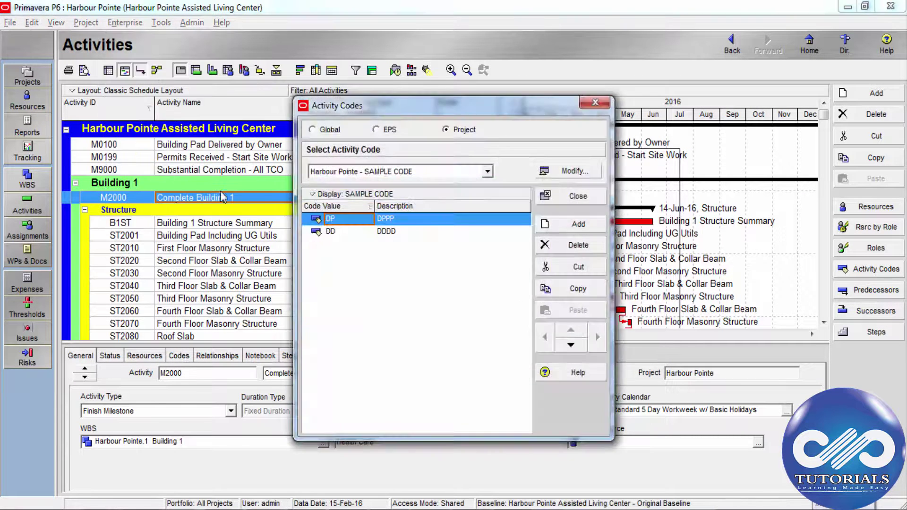
pyautogui.click(389, 131)
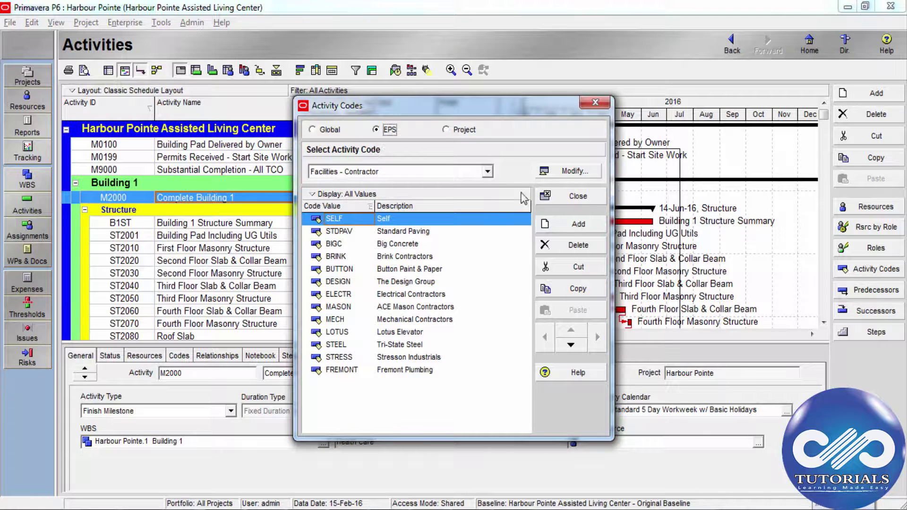
pyautogui.click(556, 173)
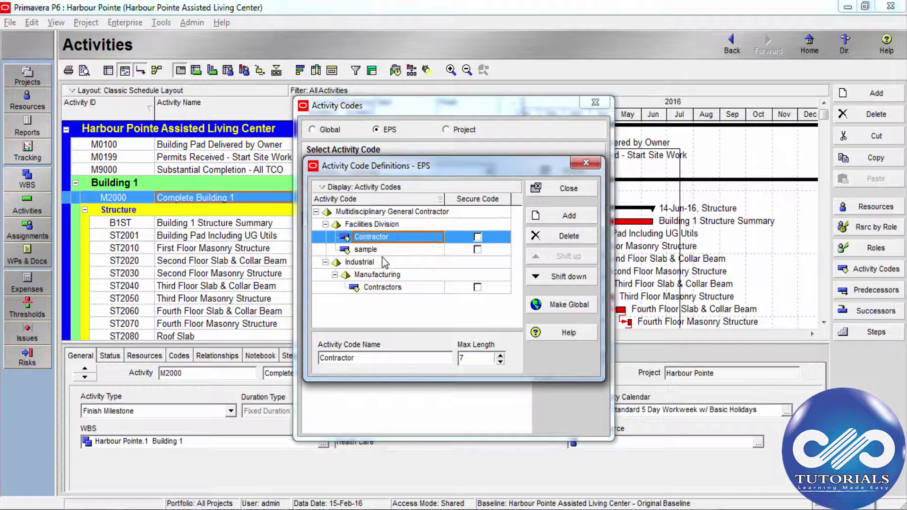
pyautogui.click(401, 287)
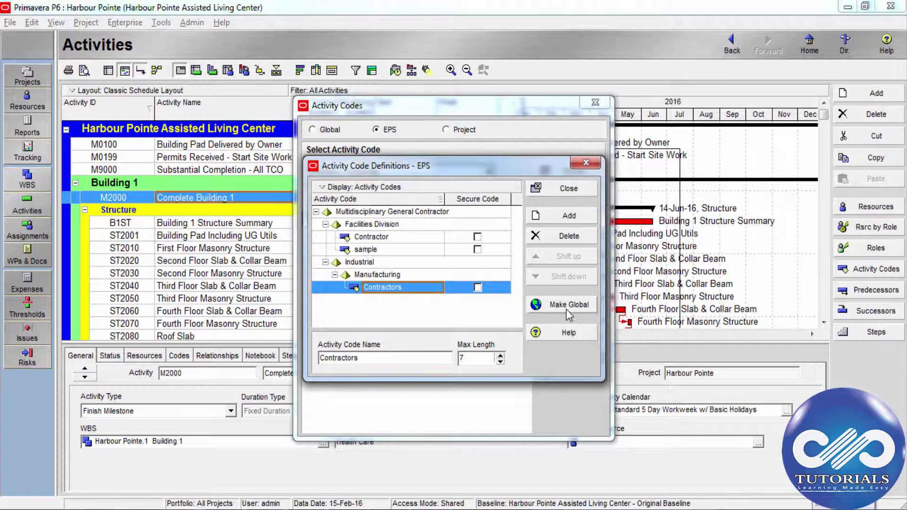
pyautogui.click(570, 309)
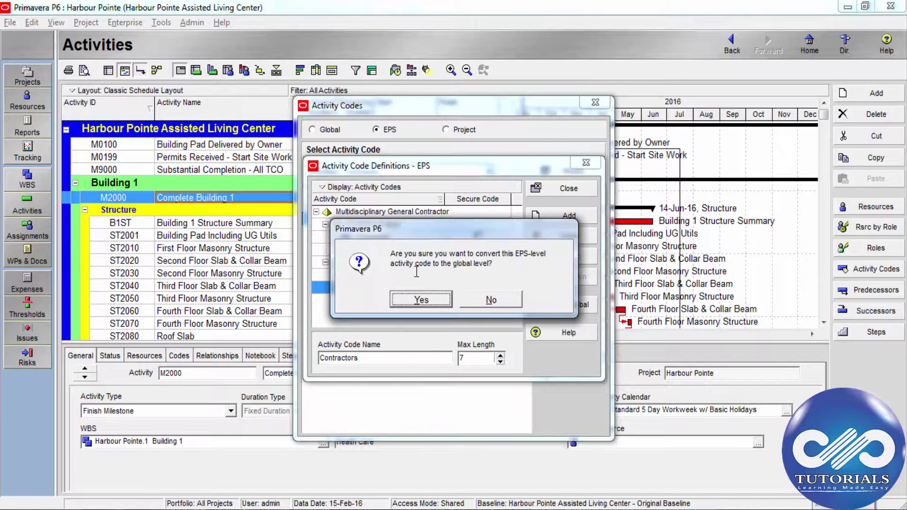
pyautogui.click(429, 300)
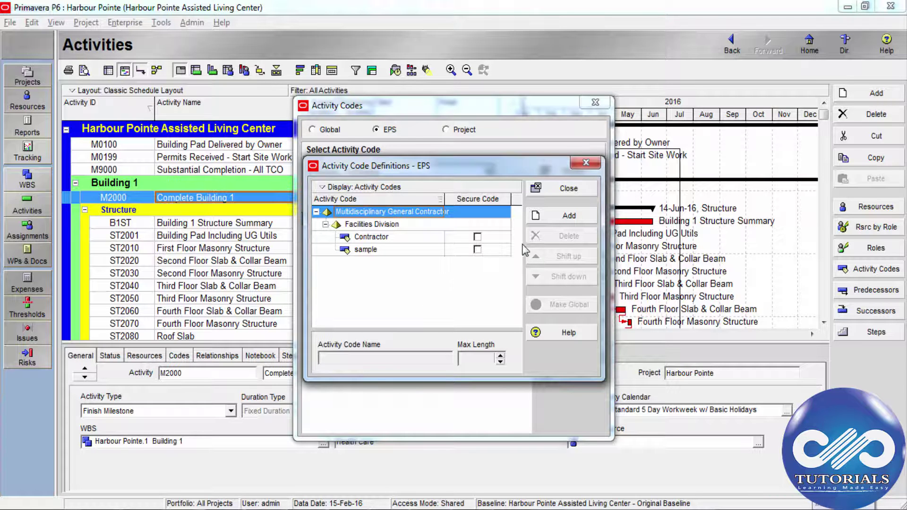
pyautogui.click(563, 200)
# Examine the project-level SAMPLE CODE values and the conversion options in its definition, and close the activity codes.
pyautogui.click(462, 131)
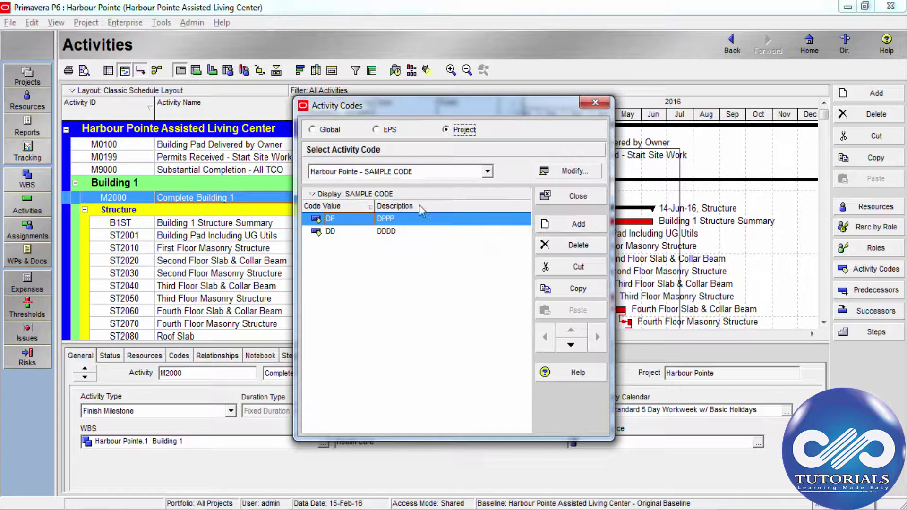
pyautogui.click(404, 230)
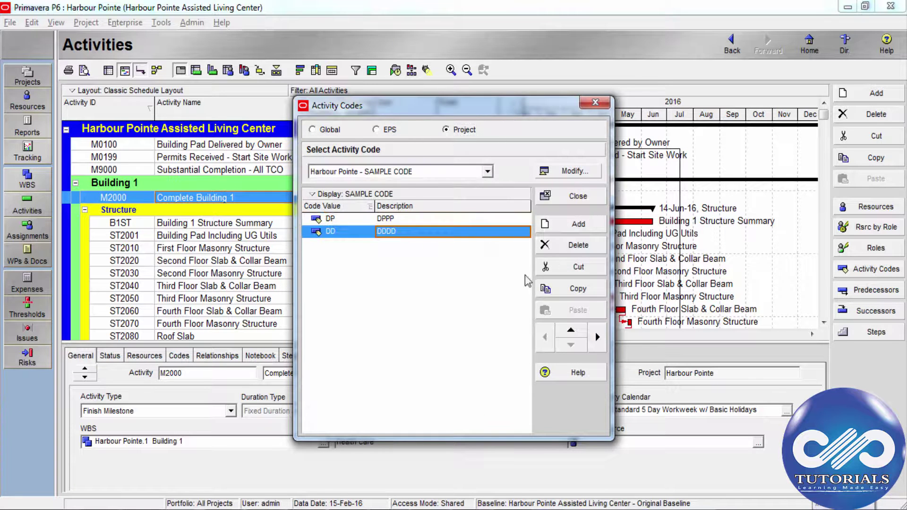
pyautogui.click(571, 172)
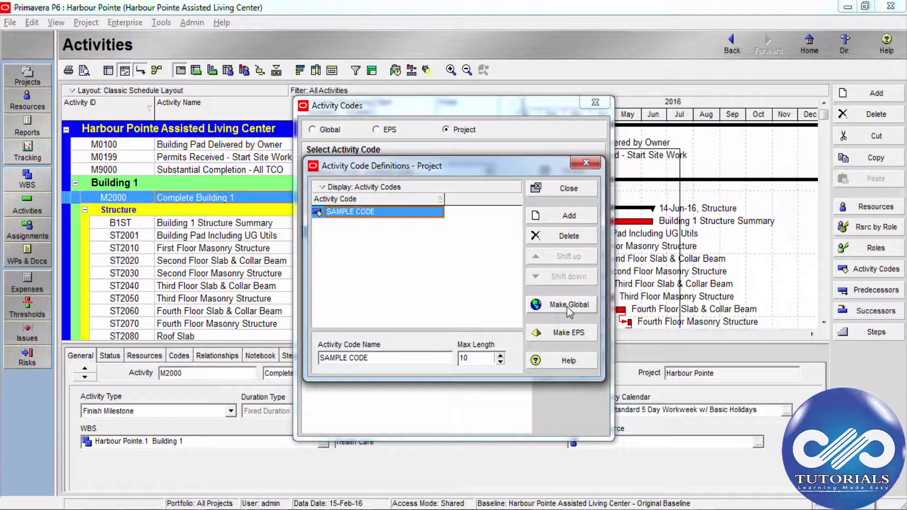
pyautogui.click(569, 189)
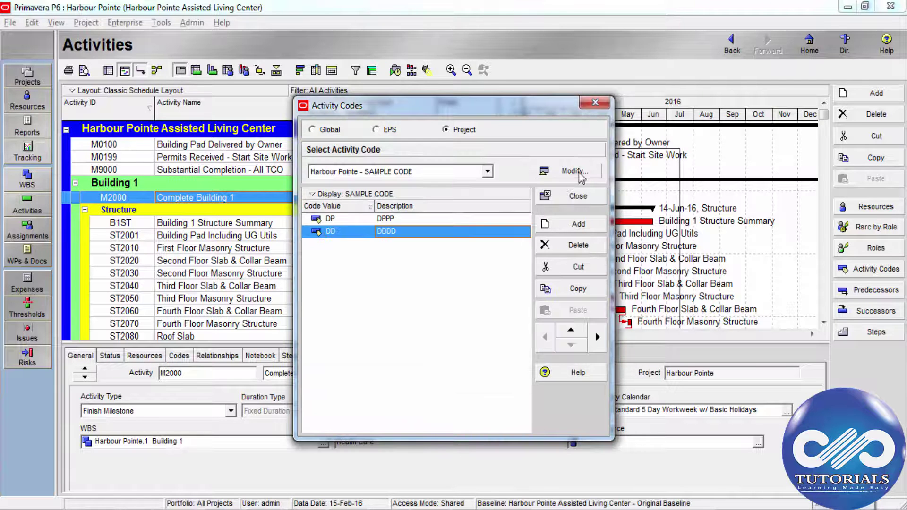
pyautogui.click(570, 191)
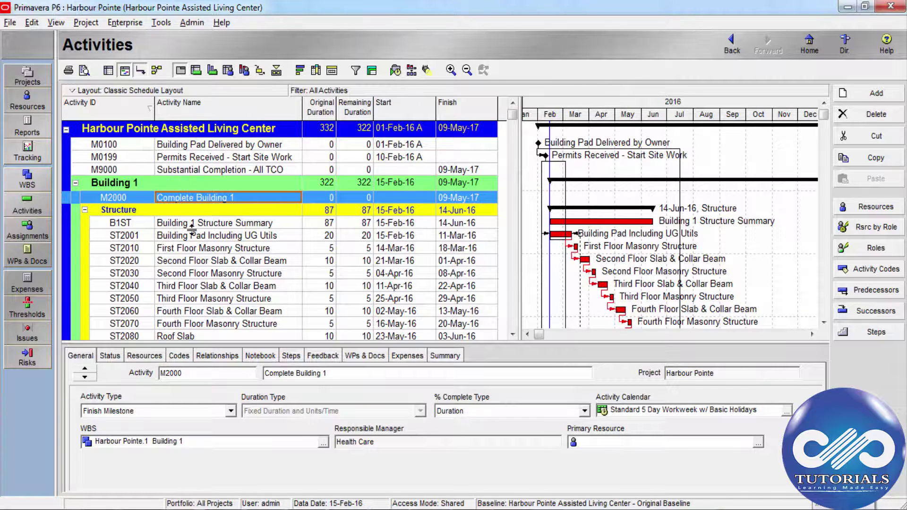
# Collapse the WBS bands from Building 1 through Landscape & Irrigation, and select activity M0199.
pyautogui.click(76, 182)
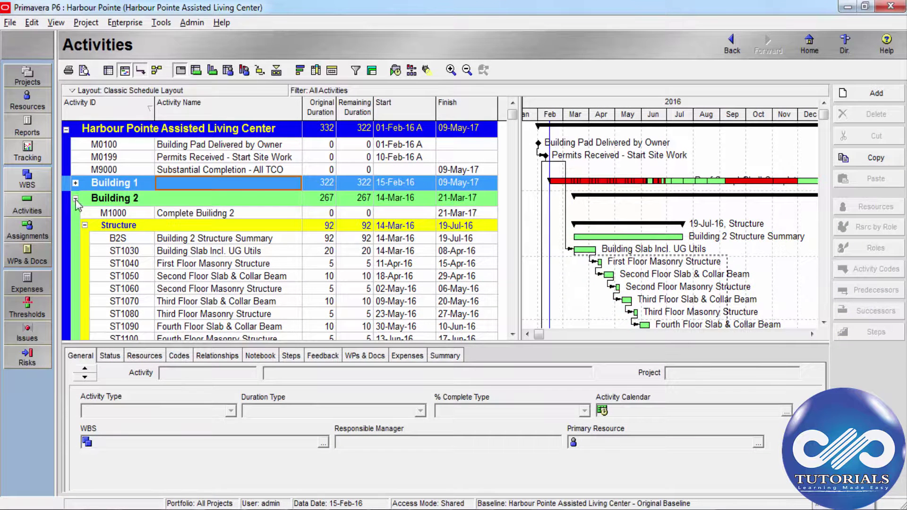
pyautogui.click(75, 199)
pyautogui.click(76, 214)
pyautogui.click(75, 229)
pyautogui.click(76, 245)
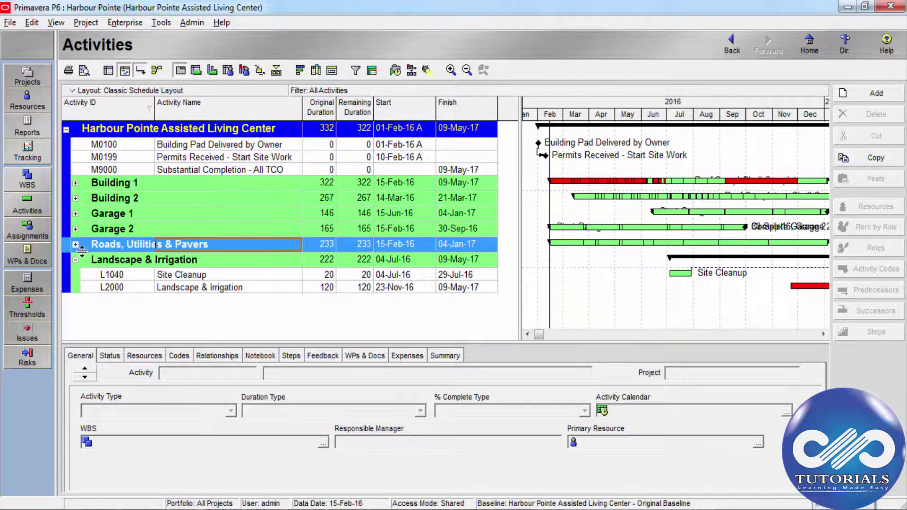
pyautogui.click(76, 260)
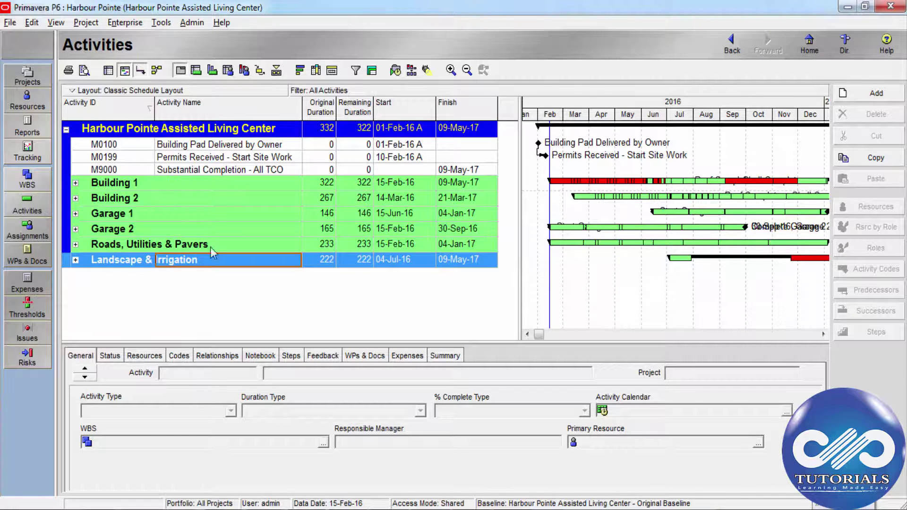
pyautogui.click(202, 157)
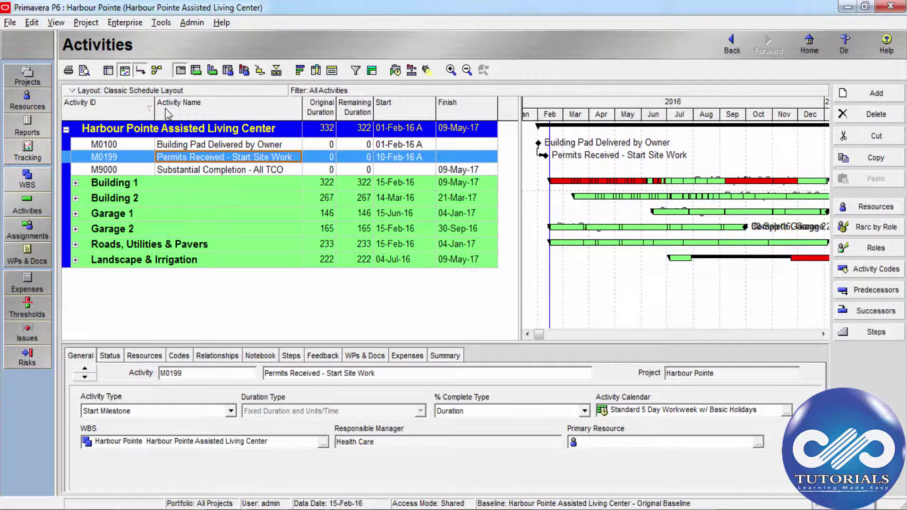
# Look for SAMPLE CODE among the Group and Sort grouping fields, and cancel without regrouping the activities.
pyautogui.click(135, 94)
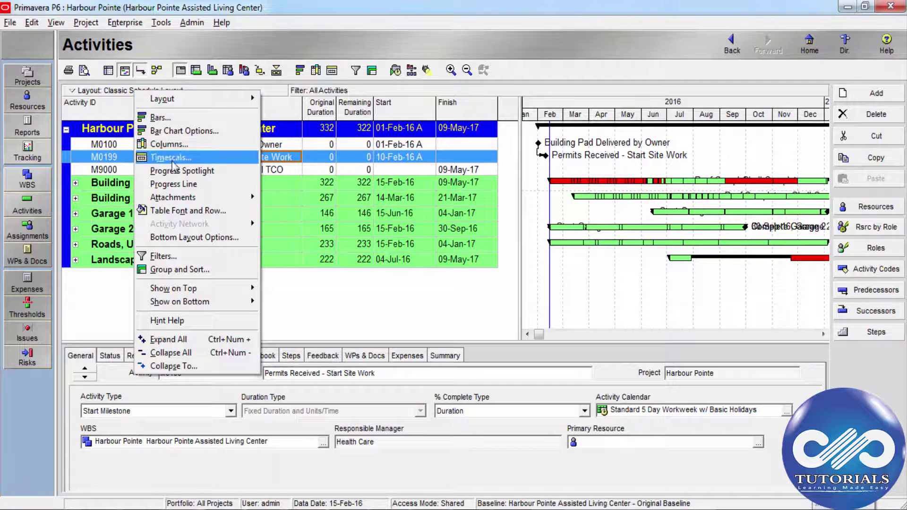
pyautogui.click(180, 268)
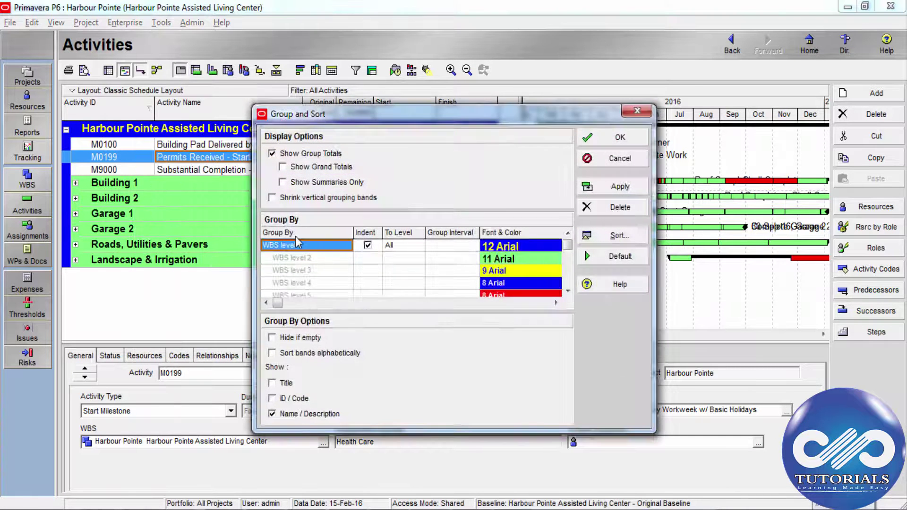
pyautogui.click(337, 248)
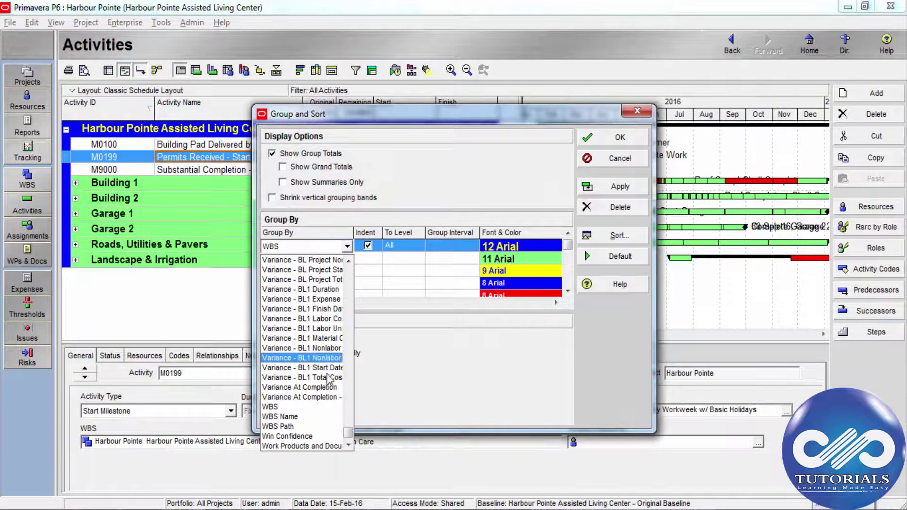
pyautogui.moveTo(348, 428); pyautogui.dragTo(350, 392)
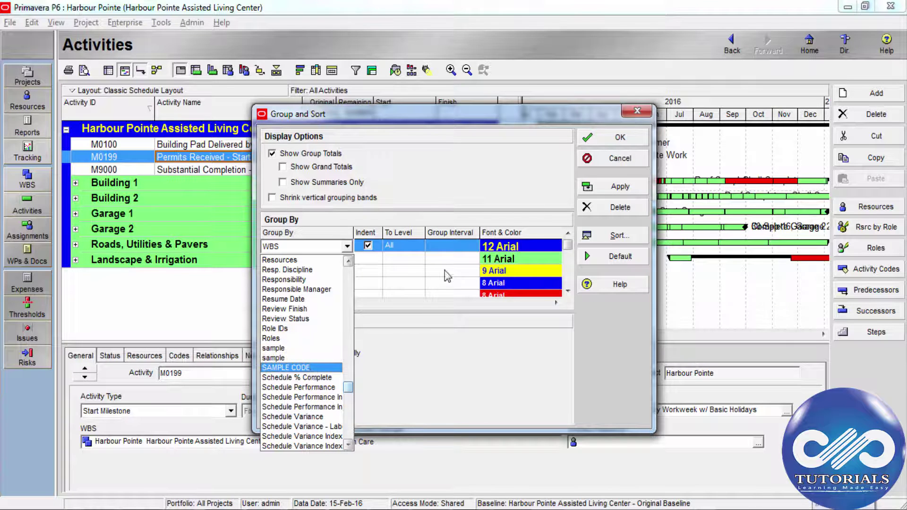
pyautogui.click(623, 158)
pyautogui.click(623, 159)
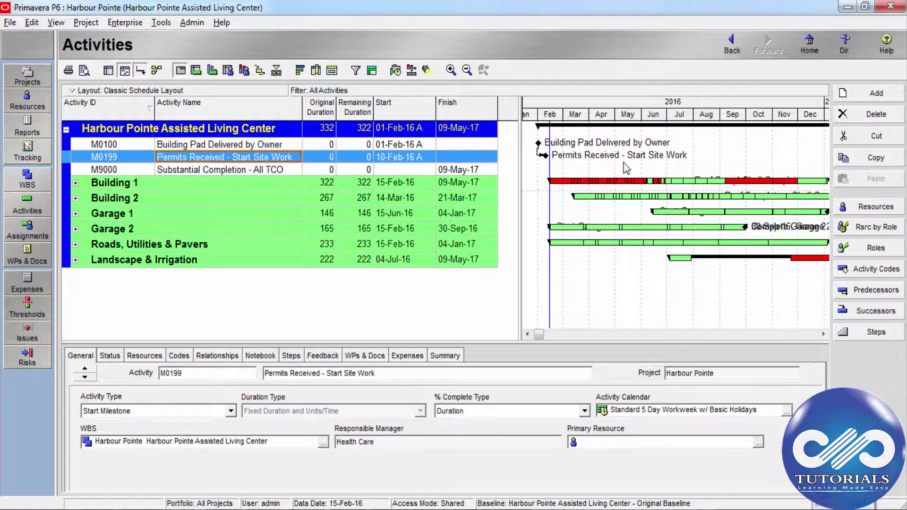
# Review the Gantt chart bar definitions, including the Actual Work and Summary bars, and close the bar settings.
pyautogui.rightClick(622, 163)
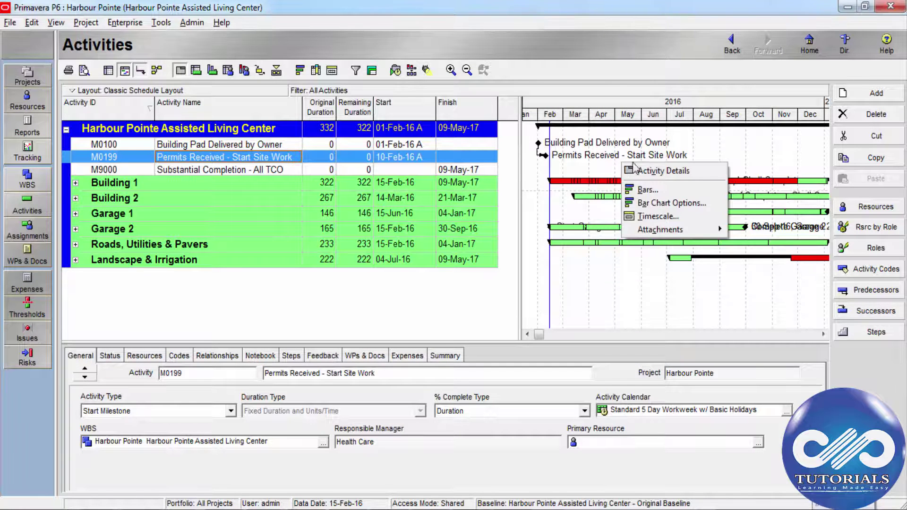
pyautogui.click(645, 190)
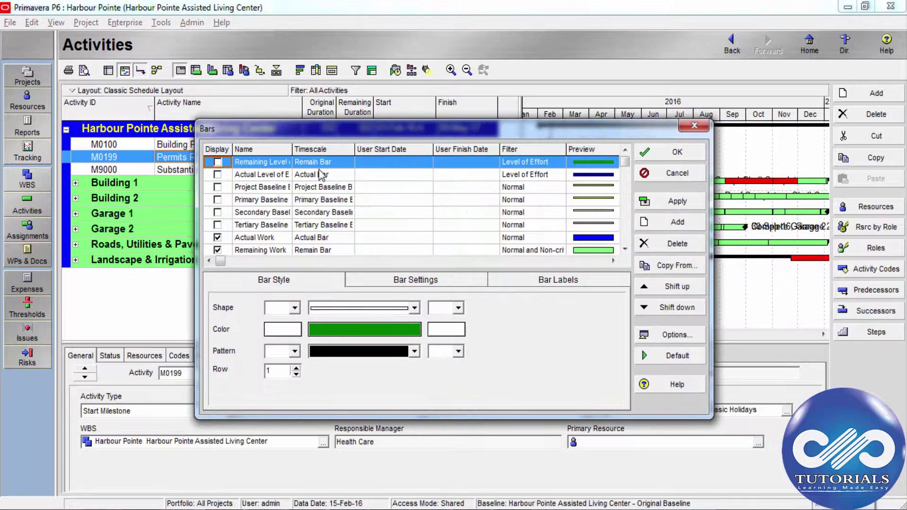
pyautogui.click(307, 238)
pyautogui.scroll(-1, 308, 240)
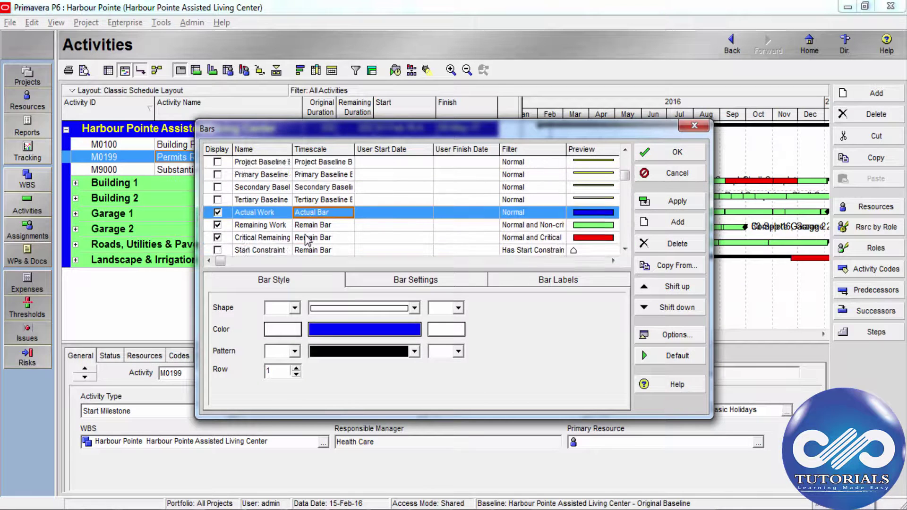
pyautogui.scroll(-3, 307, 238)
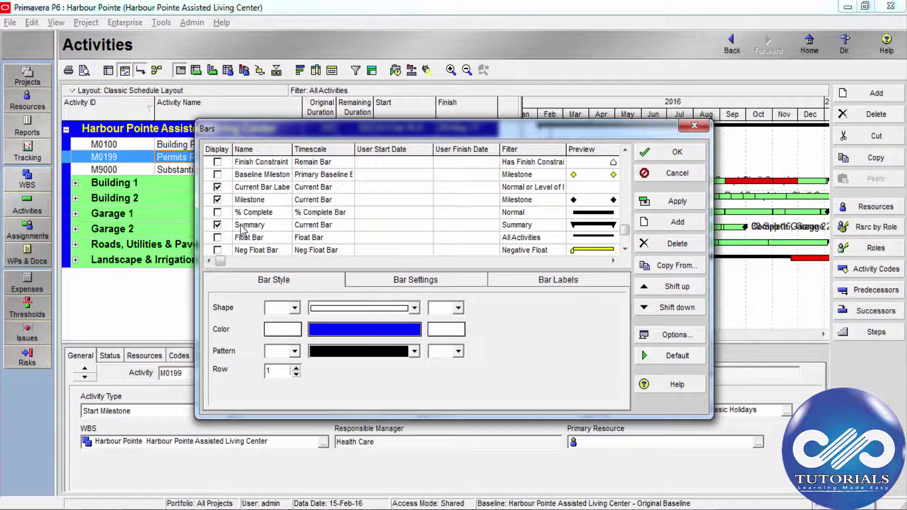
pyautogui.click(219, 227)
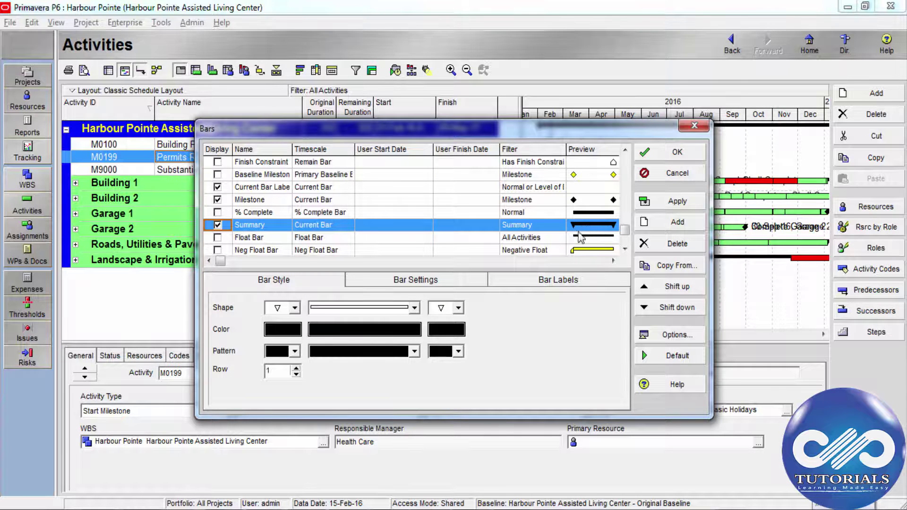
pyautogui.moveTo(666, 132); pyautogui.dragTo(560, 145)
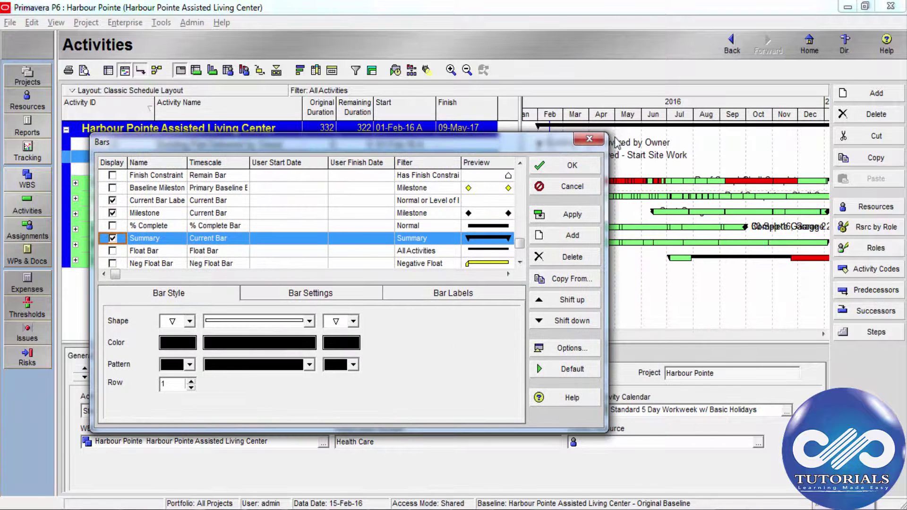
pyautogui.click(589, 168)
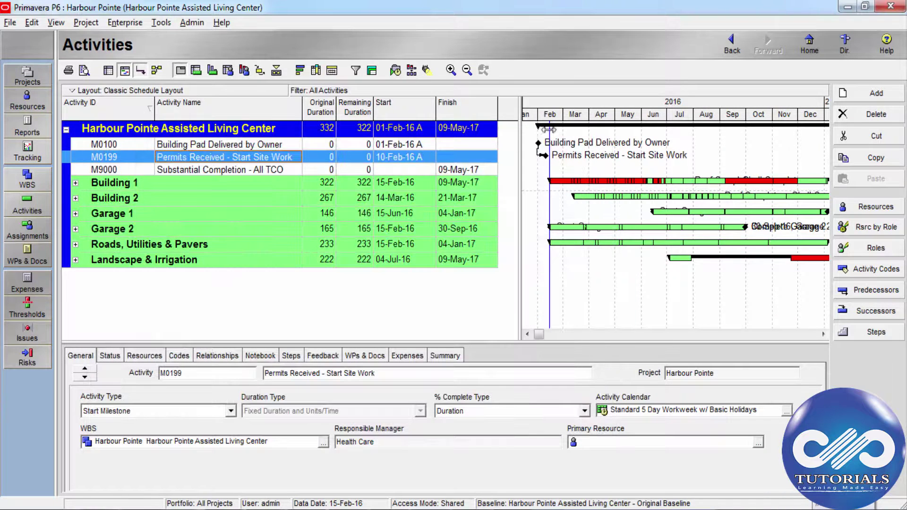